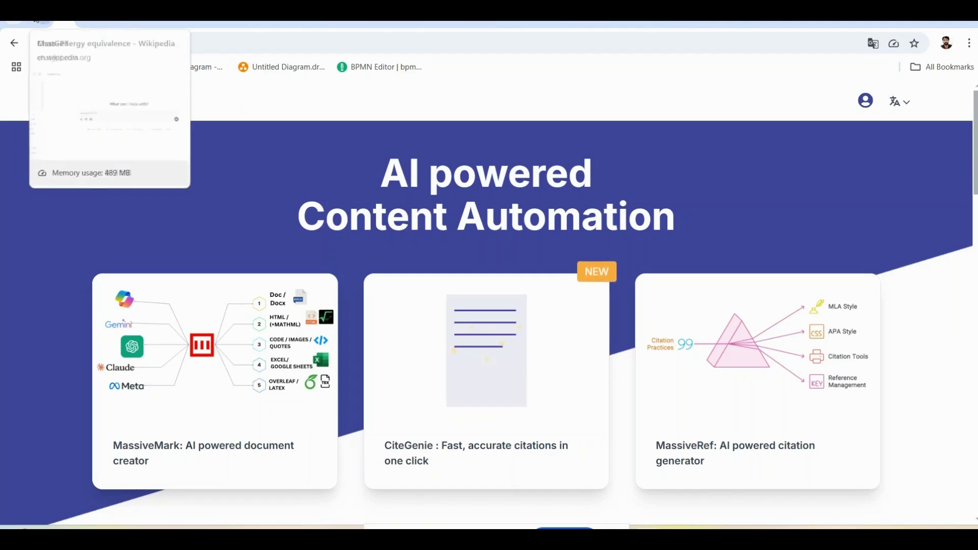
# - Switch from the Bibcit home page to a fresh ChatGPT chat
pyautogui.click(88, 23)
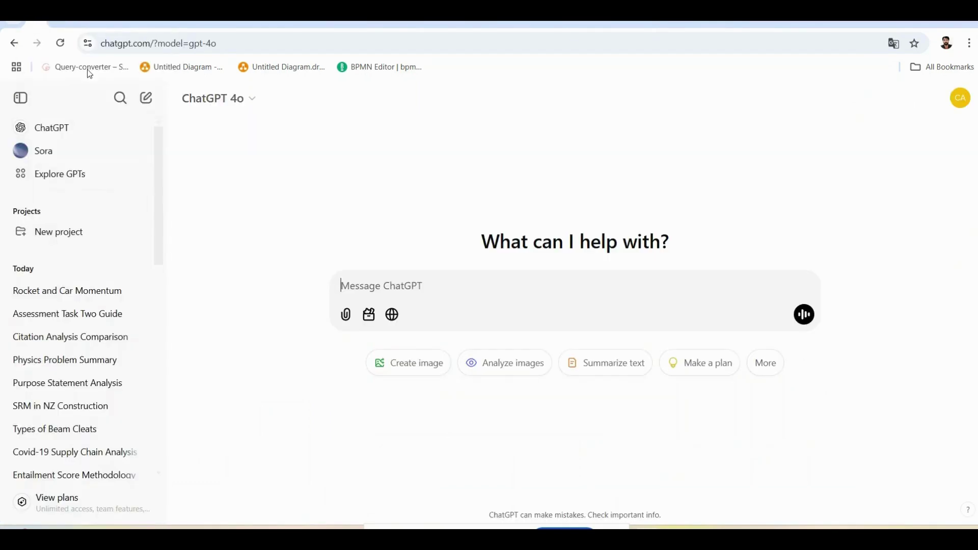
# - Attach the handwritten calculus notes image and send it with the prompt 'transcribe this'
pyautogui.click(345, 315)
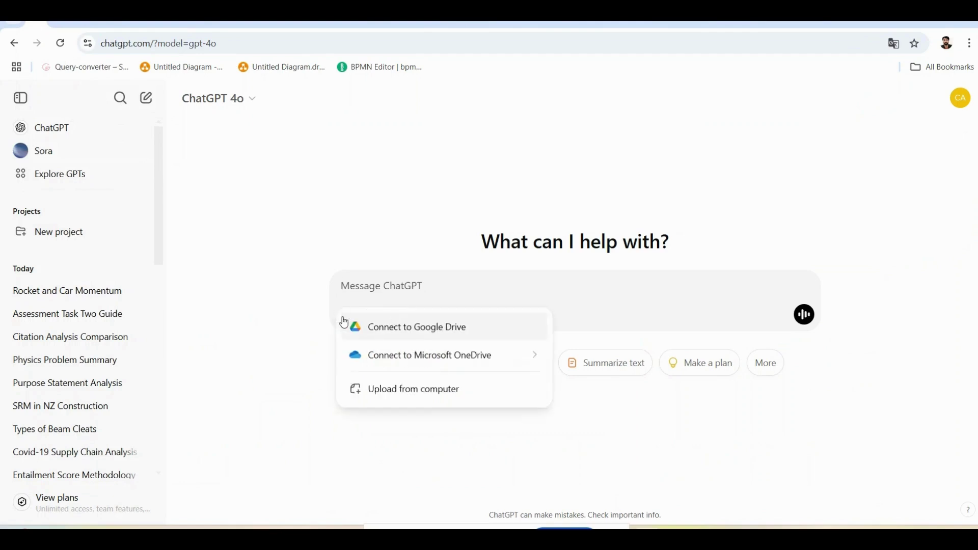
pyautogui.click(412, 392)
pyautogui.moveTo(486, 96); pyautogui.dragTo(488, 248)
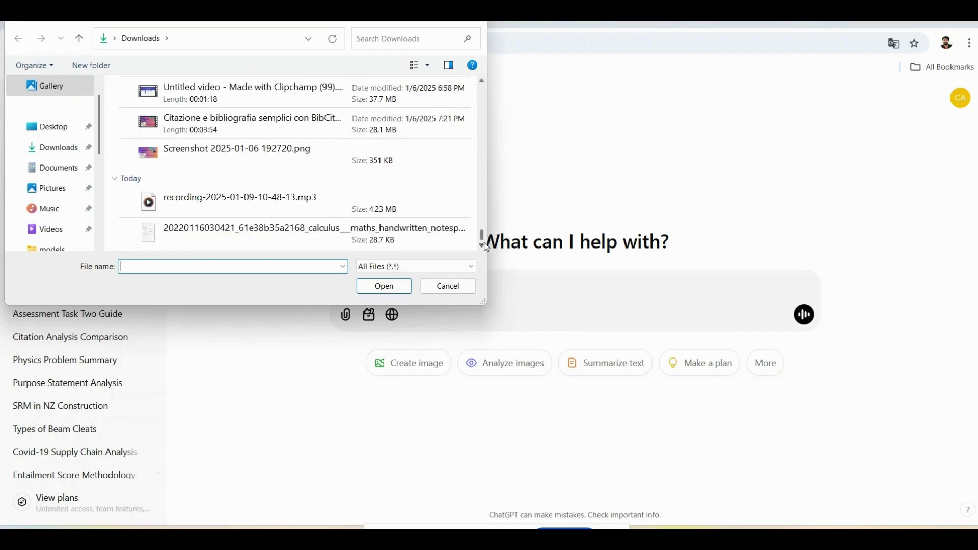
pyautogui.click(285, 227)
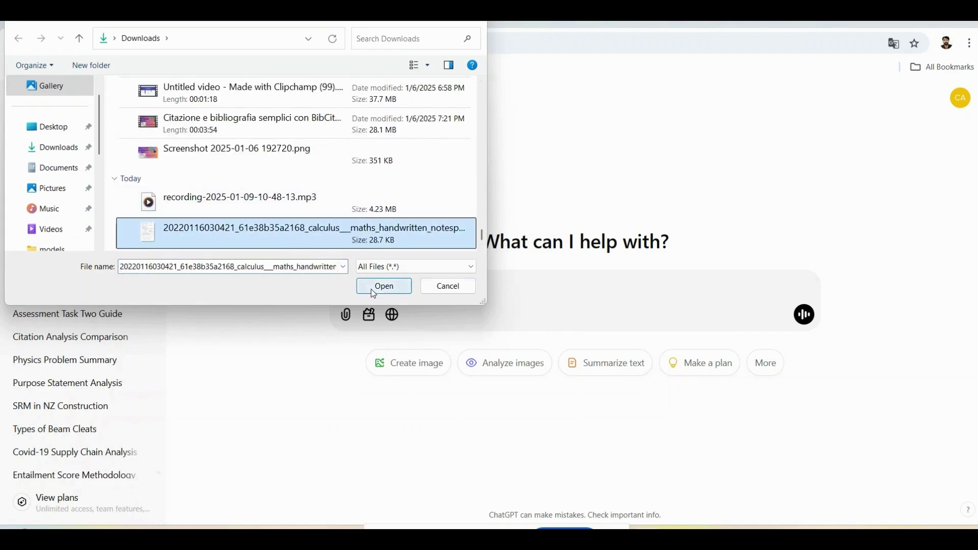
pyautogui.click(384, 286)
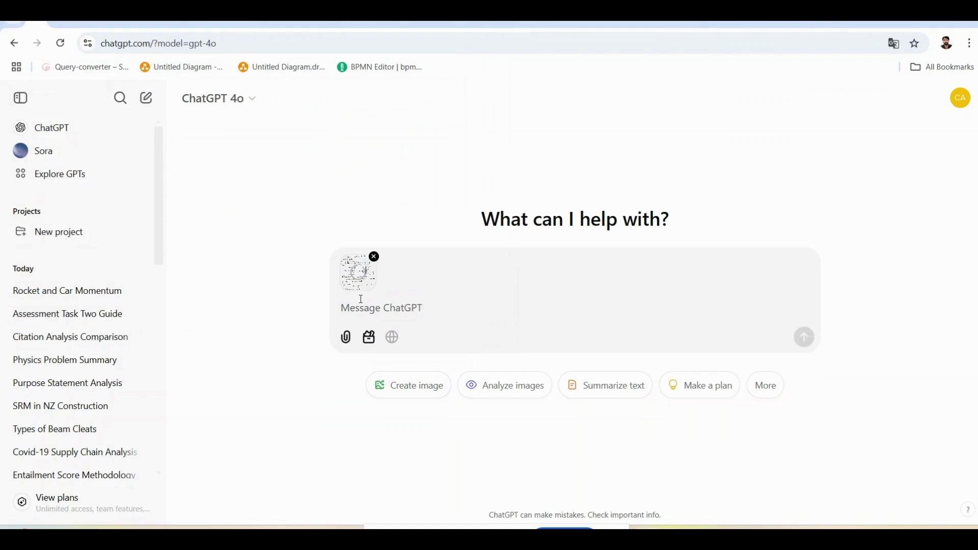
pyautogui.write('tr')
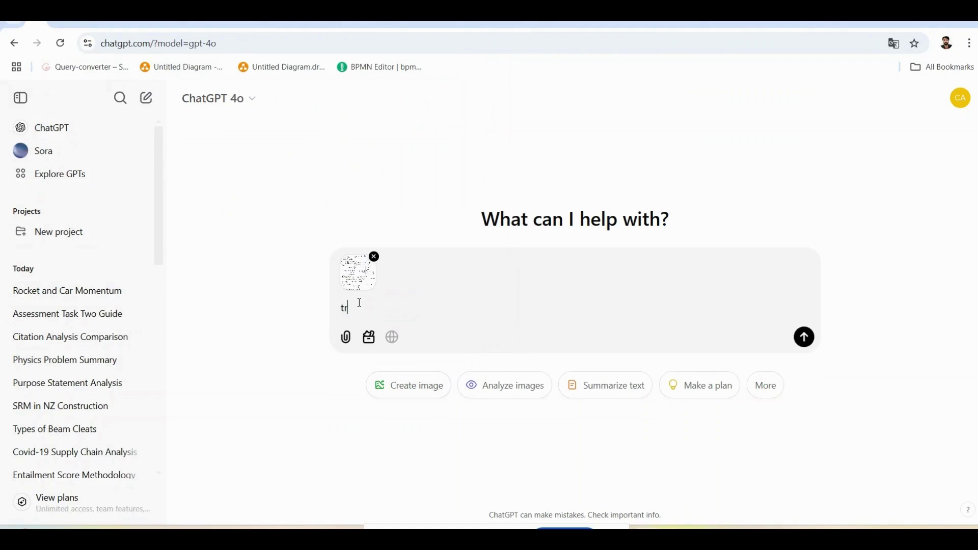
pyautogui.write('anscr')
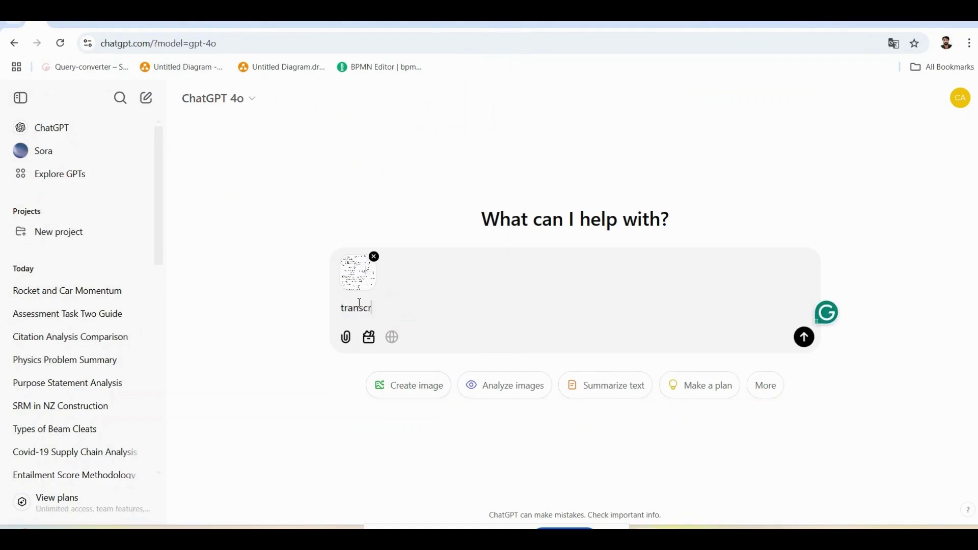
pyautogui.write('ibe this')
pyautogui.press('Return')
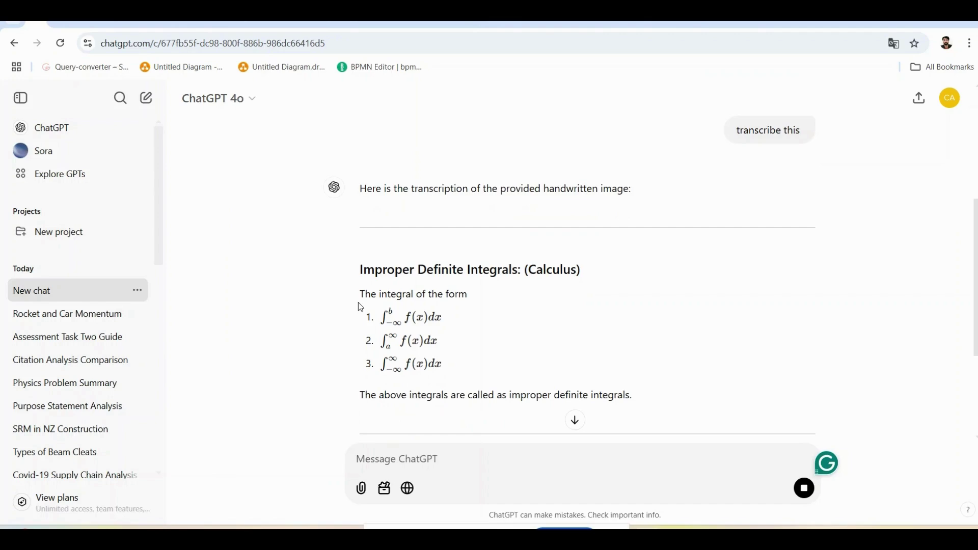
# - Scroll through the finished improper definite integrals transcription reply
pyautogui.scroll(-7, 506, 275)
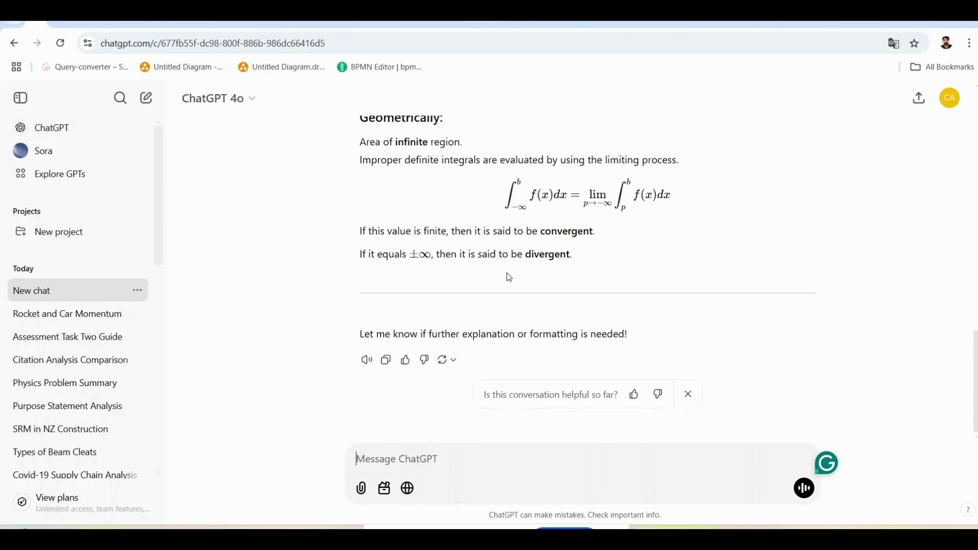
pyautogui.scroll(7, 509, 277)
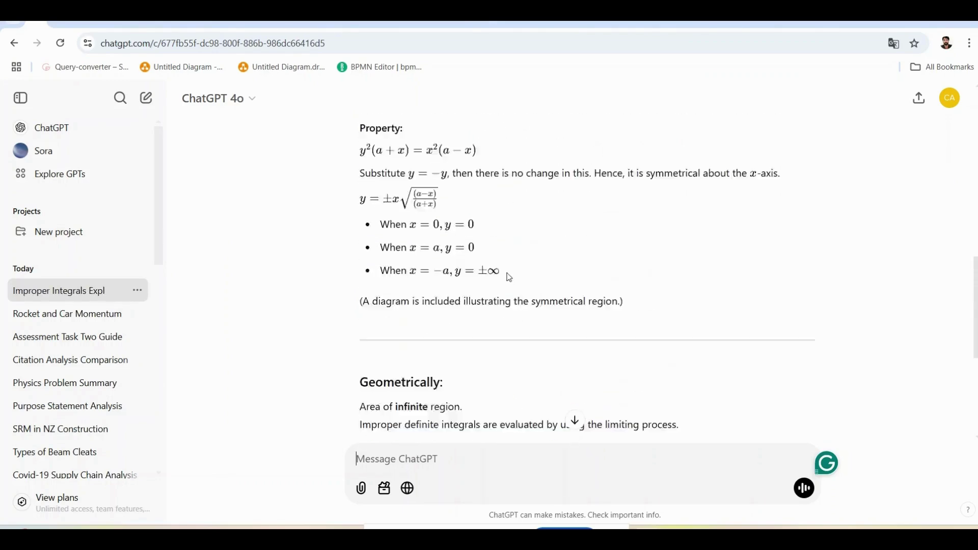
pyautogui.scroll(6, 509, 277)
pyautogui.scroll(-6, 509, 278)
pyautogui.scroll(-7, 508, 278)
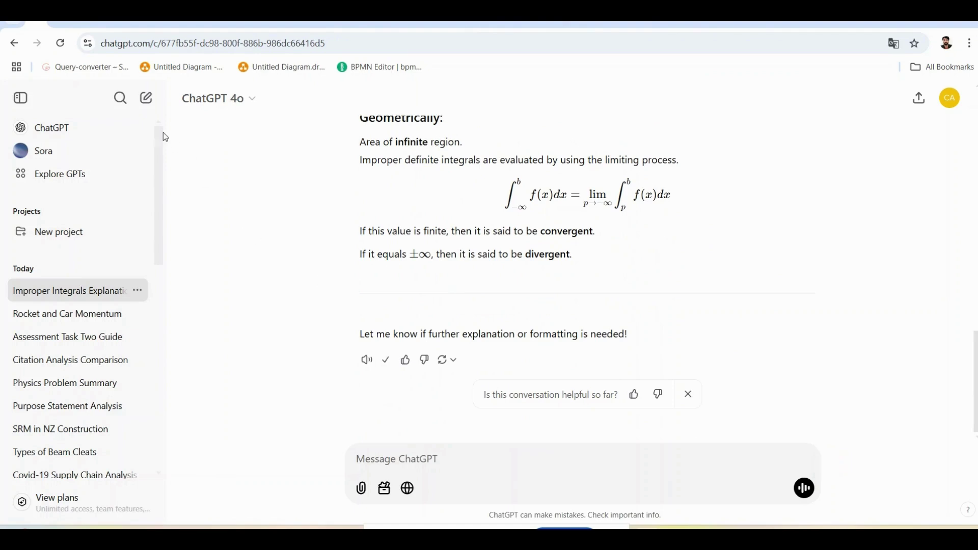
# - Open the MassiveMark playground from the Bibcit home page and review the pasted transcription
pyautogui.click(70, 21)
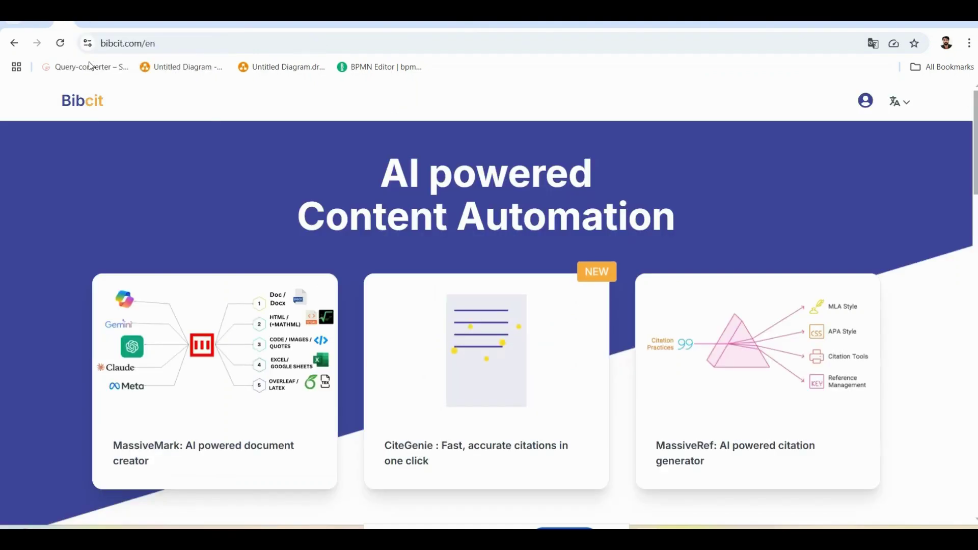
pyautogui.moveTo(233, 284)
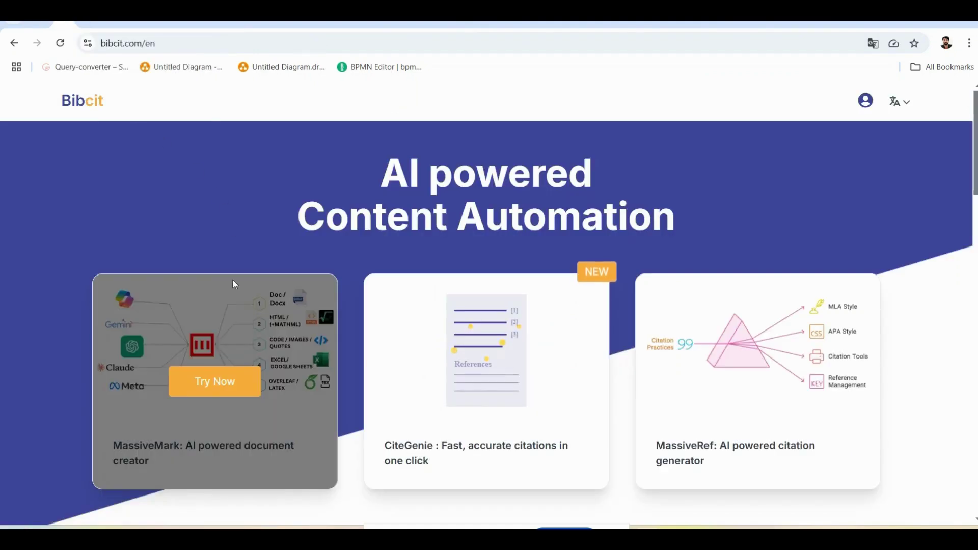
pyautogui.click(232, 394)
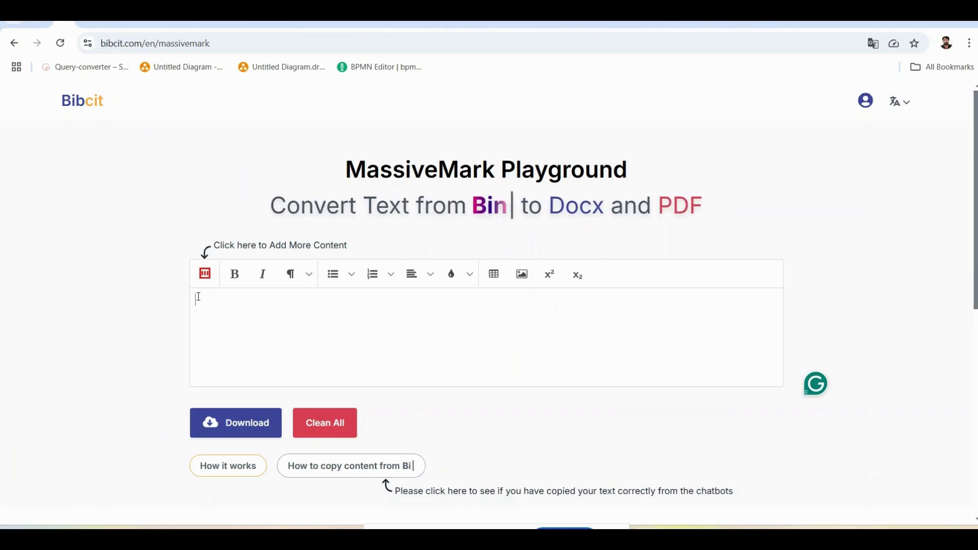
pyautogui.scroll(-5, 200, 301)
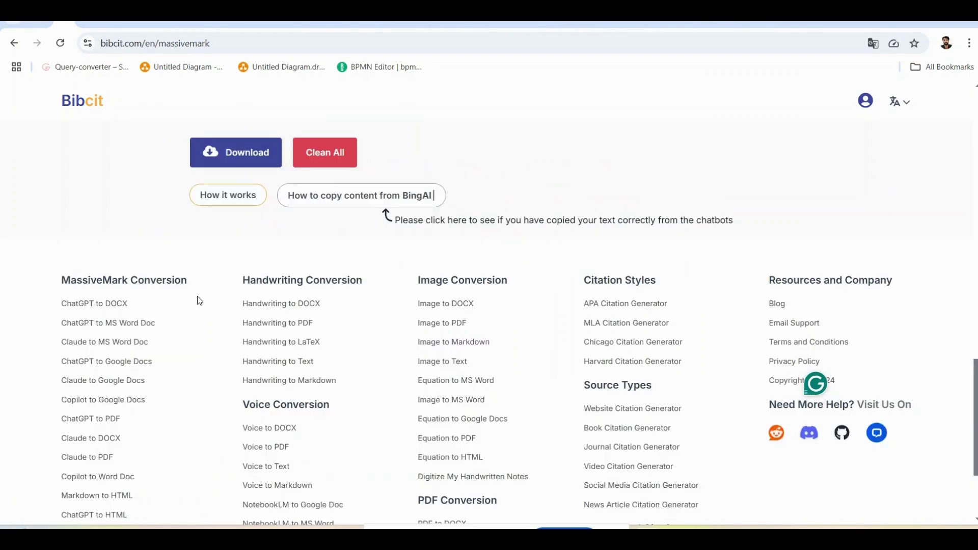
pyautogui.scroll(6, 200, 301)
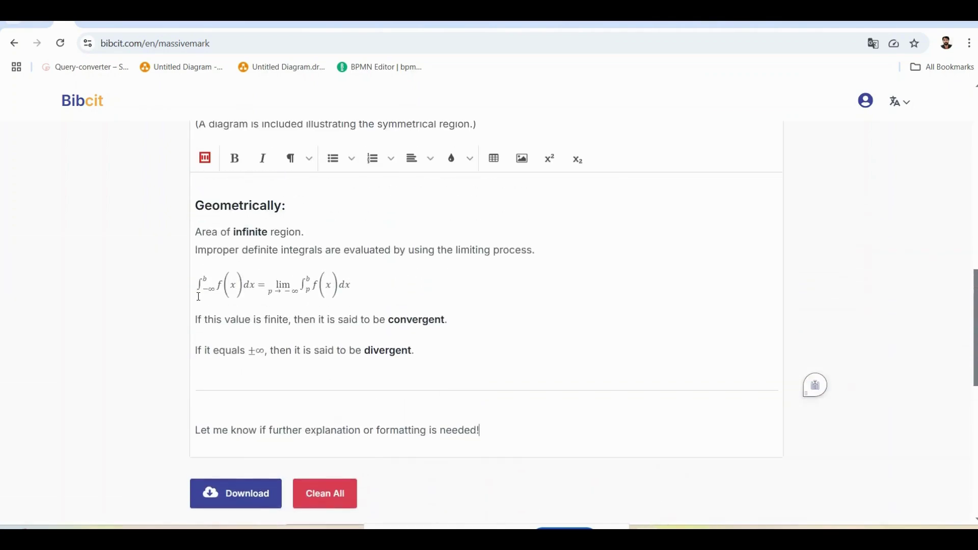
pyautogui.scroll(10, 310, 338)
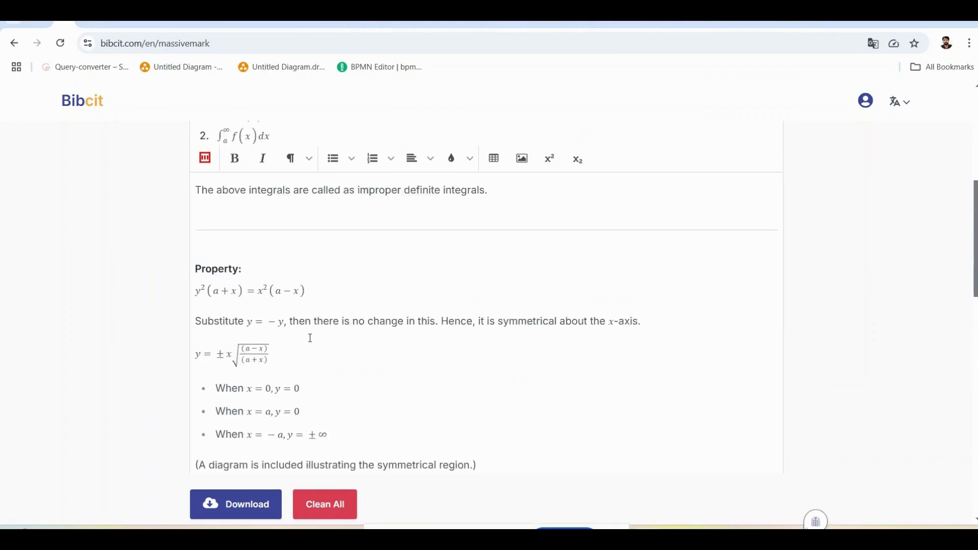
pyautogui.scroll(4, 311, 338)
pyautogui.scroll(-10, 309, 338)
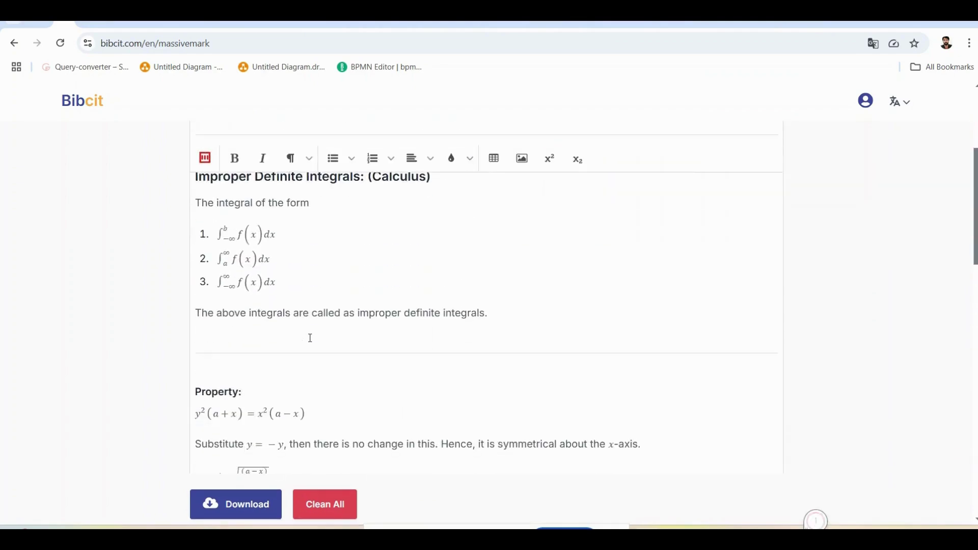
pyautogui.scroll(-7, 309, 338)
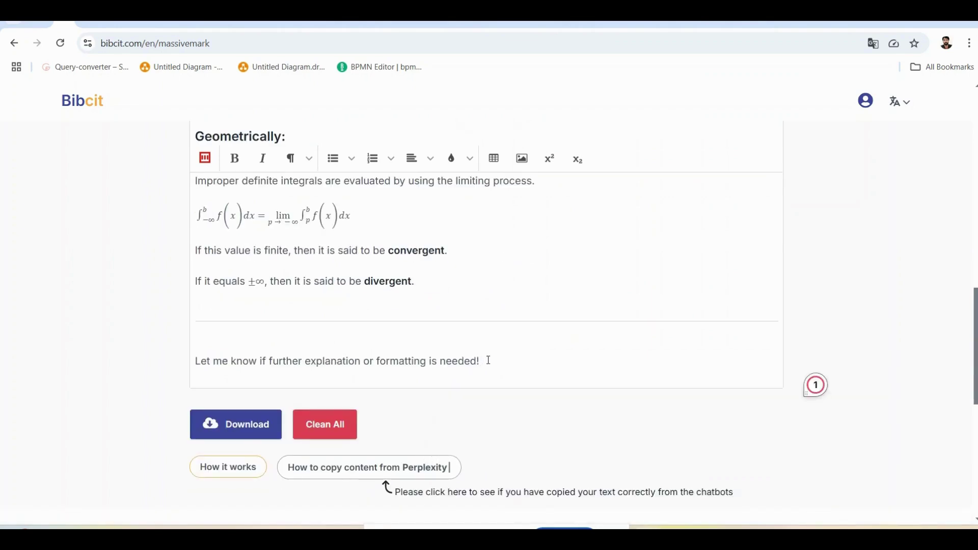
# - Delete the closing offer-of-help line from the pasted transcription
pyautogui.moveTo(475, 360); pyautogui.dragTo(171, 331)
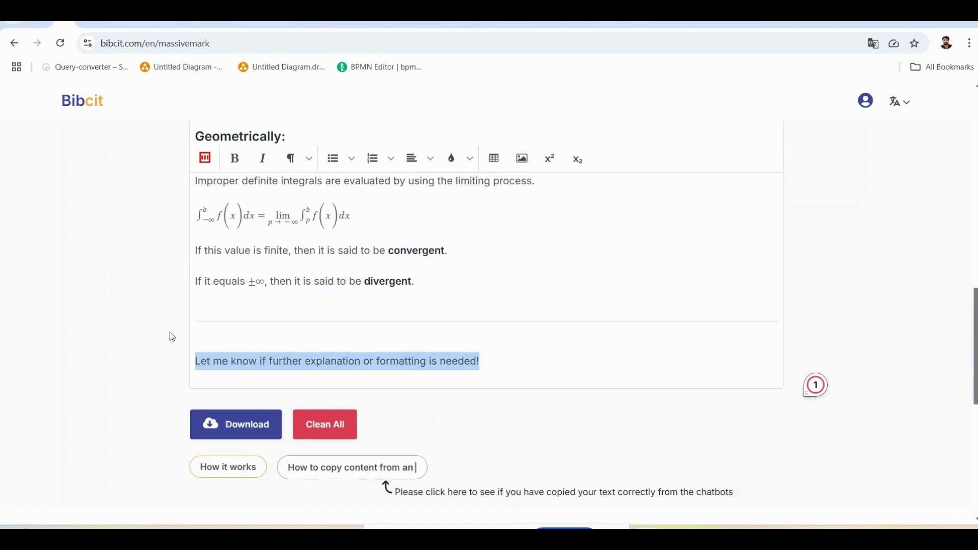
pyautogui.press('BackSpace')
pyautogui.scroll(5, 403, 325)
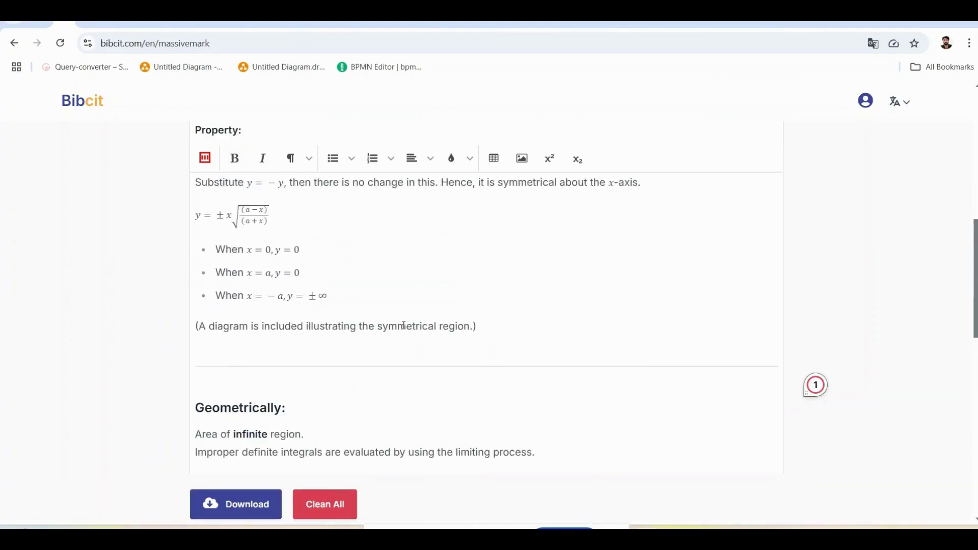
pyautogui.scroll(6, 403, 325)
pyautogui.scroll(-3, 403, 325)
pyautogui.scroll(-6, 403, 325)
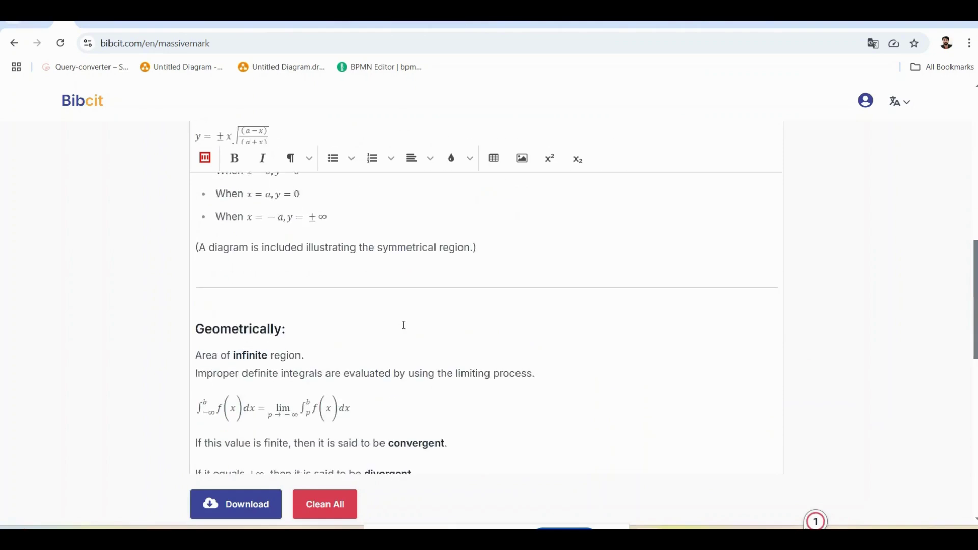
pyautogui.scroll(-5, 404, 325)
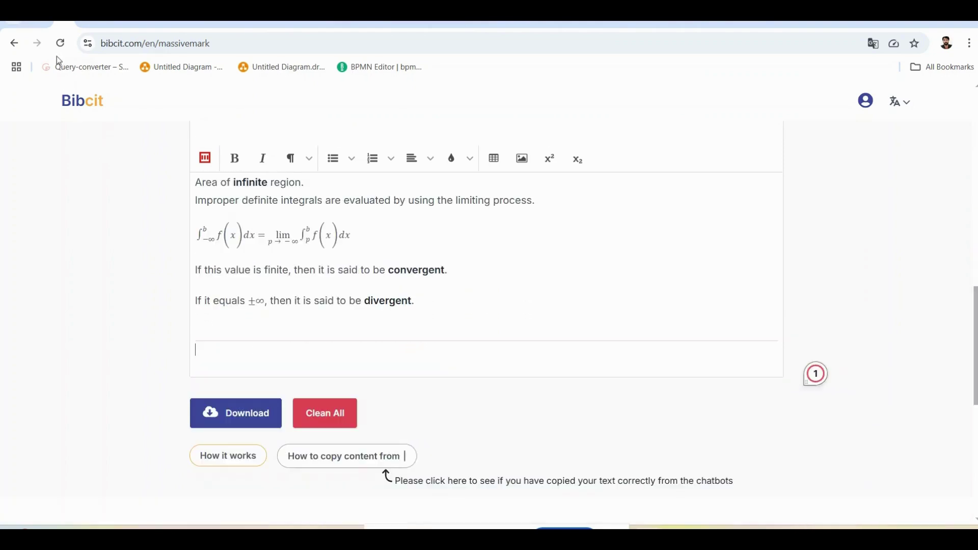
# - Show the Mass–energy equivalence article at Einstein's derivation equations, then open Windows search
pyautogui.moveTo(47, 23)
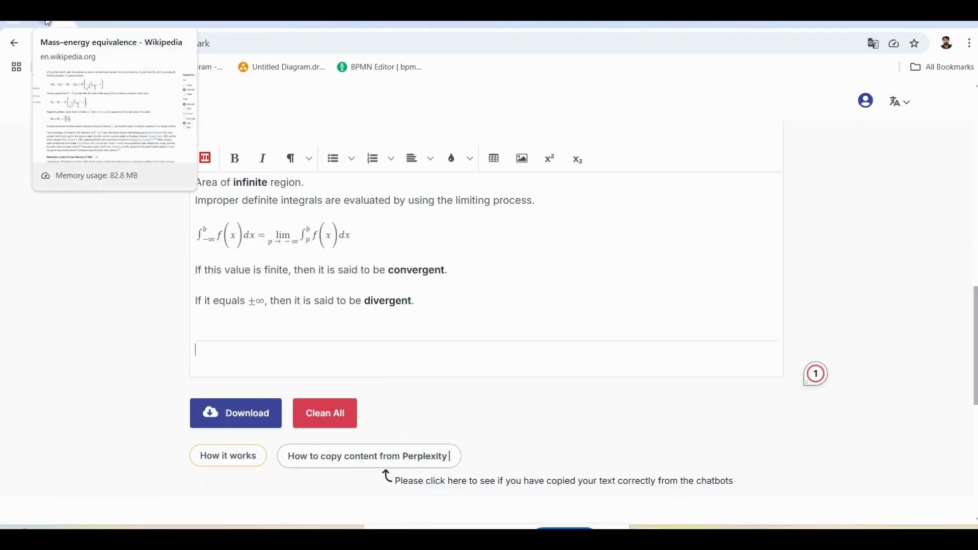
pyautogui.click(47, 22)
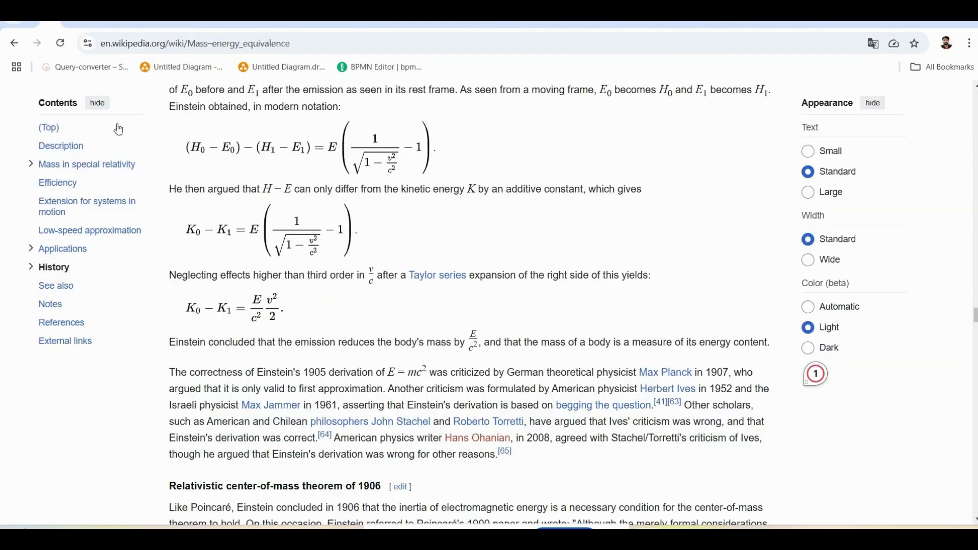
pyautogui.scroll(1, 237, 181)
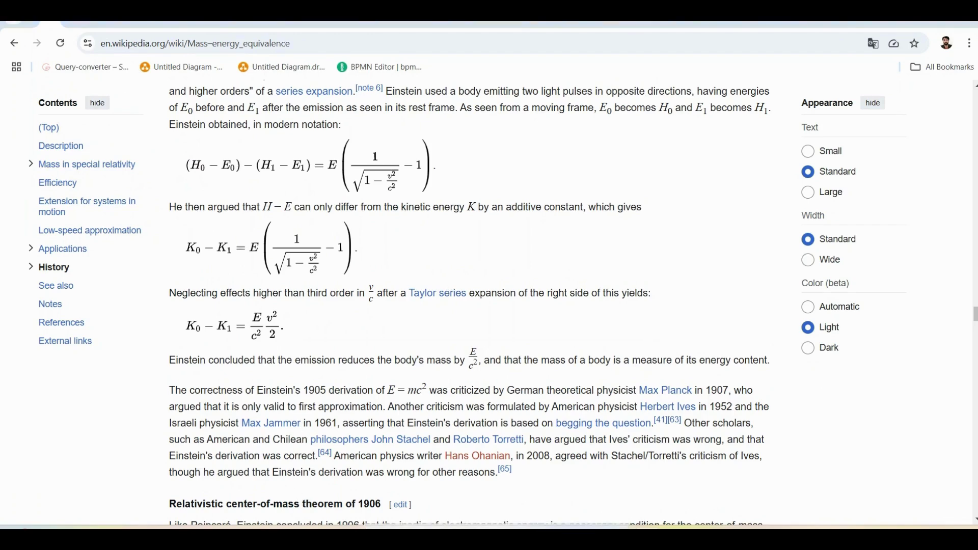
pyautogui.press('super+s')
# - Snip the three kinetic-energy equations with Snipping Tool and return to ChatGPT
pyautogui.click(345, 337)
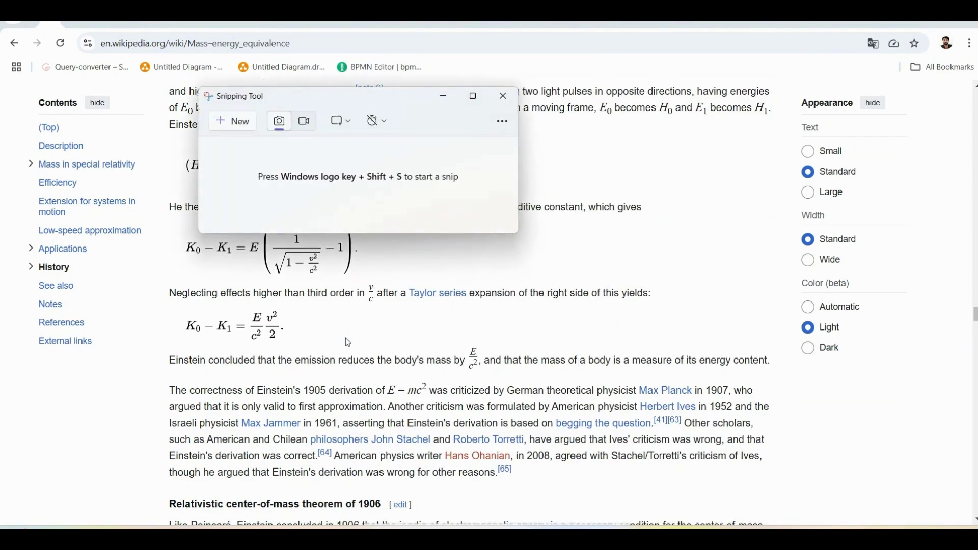
pyautogui.click(232, 121)
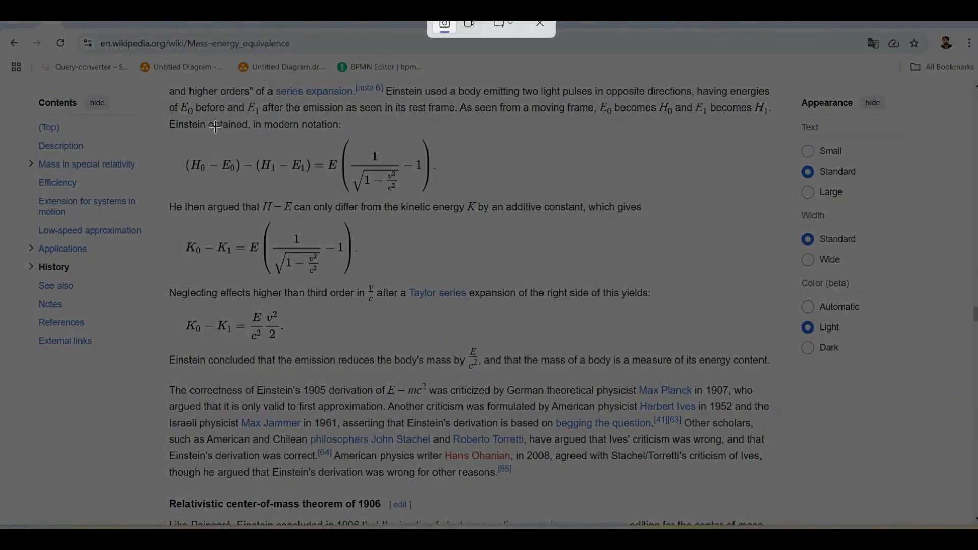
pyautogui.moveTo(163, 139); pyautogui.dragTo(742, 350)
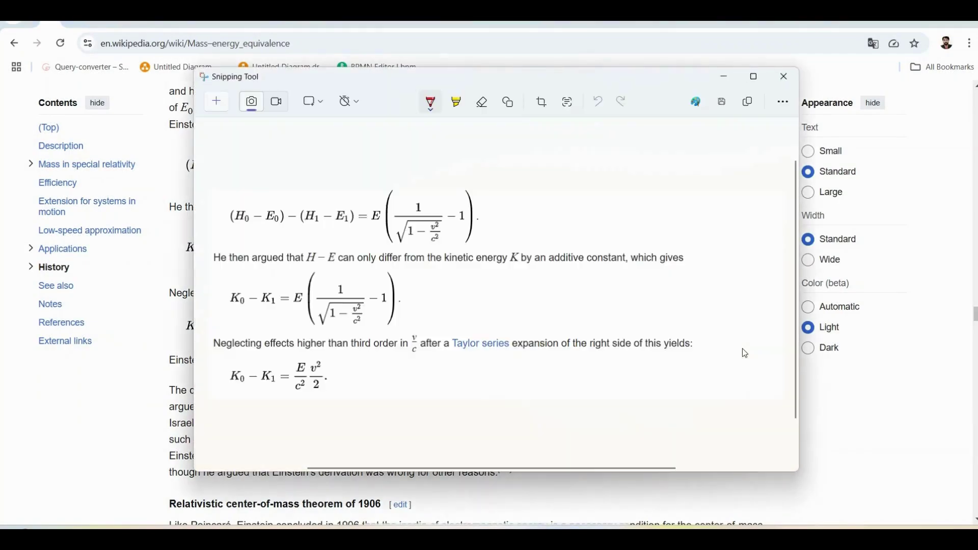
pyautogui.click(31, 24)
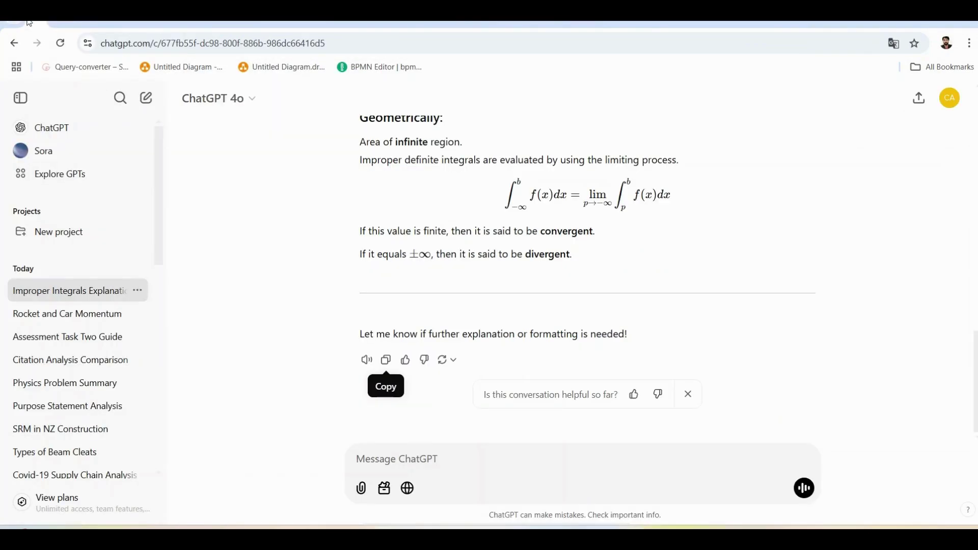
# - Send the snipped equations image with 'trnascribe this', copy the transcription, and return to MassiveMark
pyautogui.click(389, 460)
pyautogui.hotkey('ctrl', 'v')
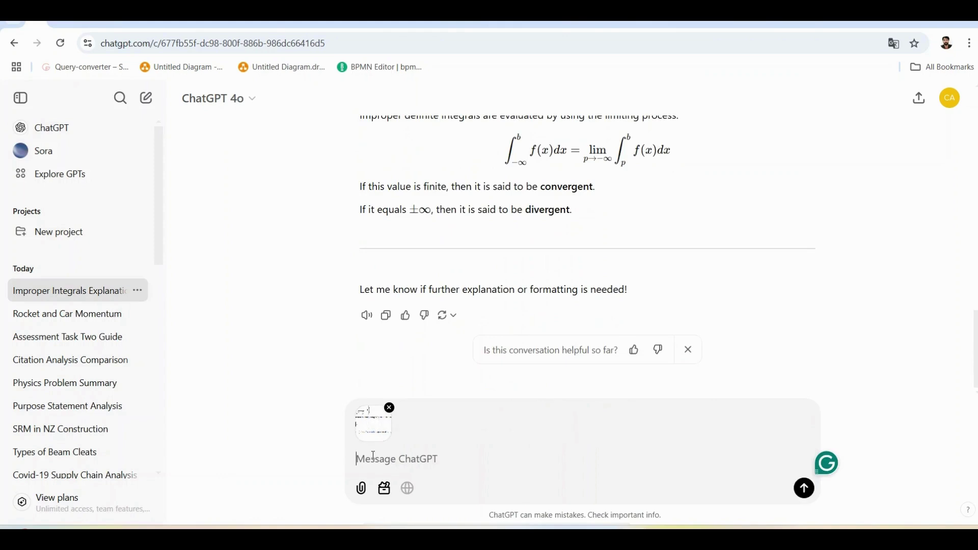
pyautogui.write('trnascr')
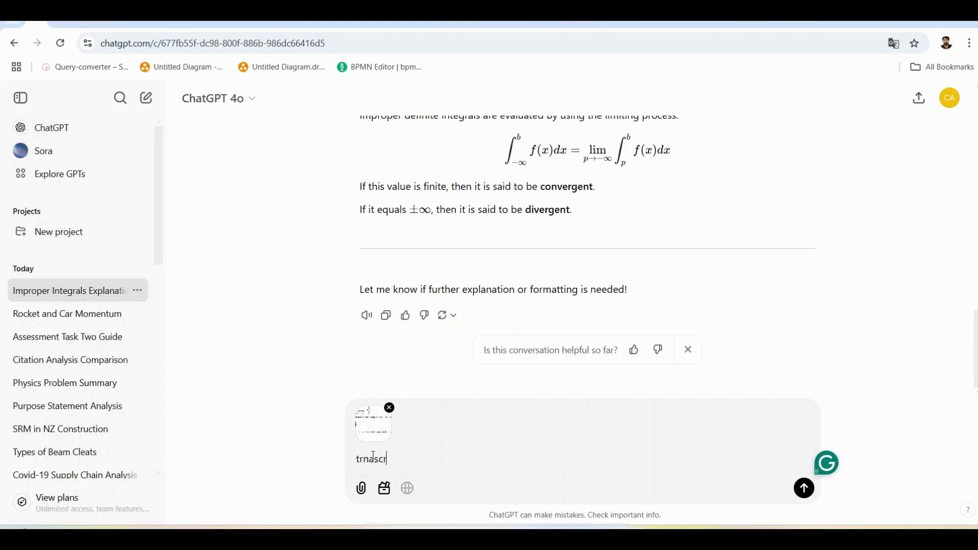
pyautogui.write('ibe this')
pyautogui.press('Return')
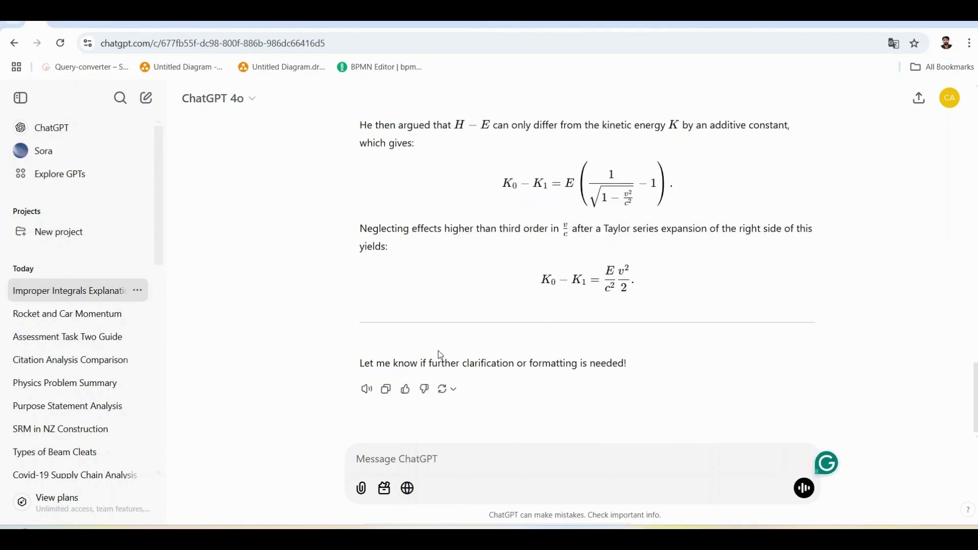
pyautogui.click(386, 390)
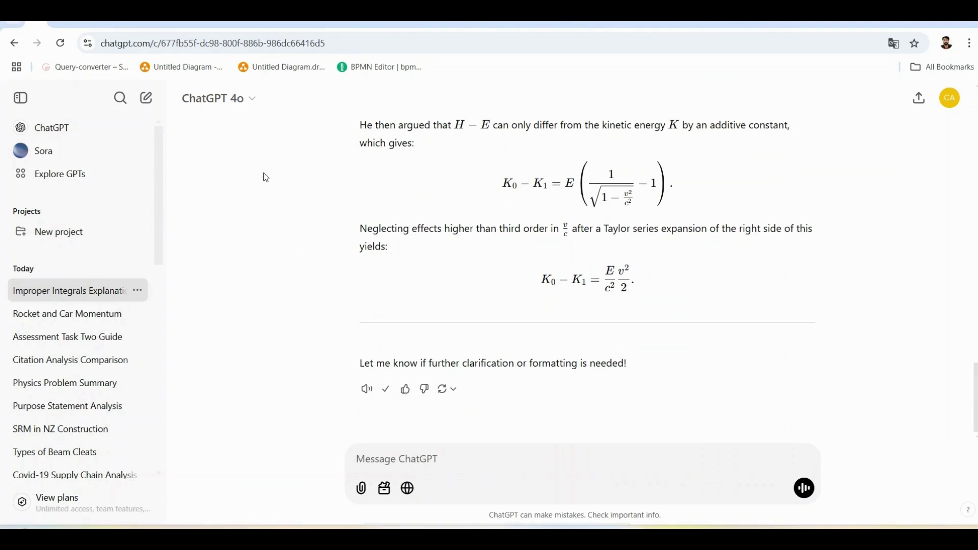
pyautogui.click(102, 24)
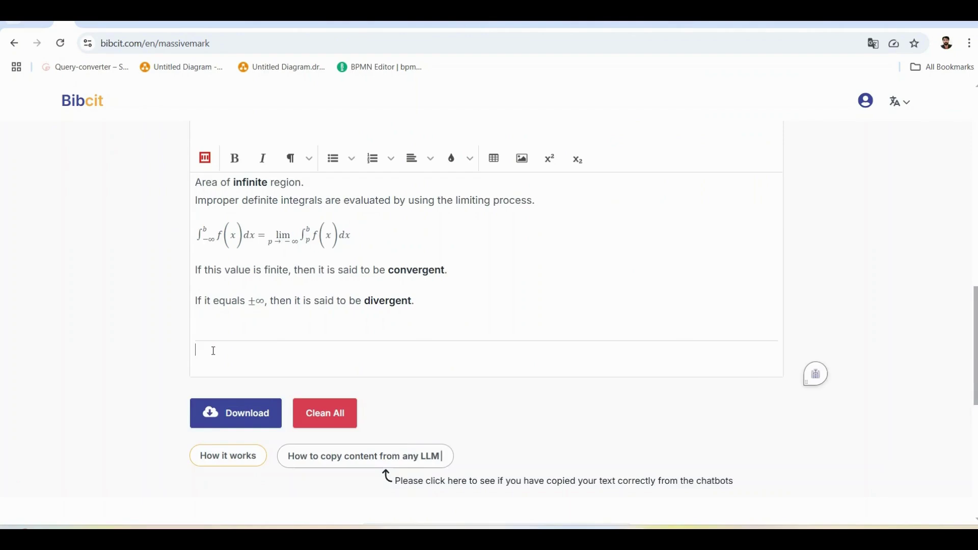
# - Remove the introductory line from the pasted Einstein equations transcription
pyautogui.scroll(-5, 214, 350)
pyautogui.scroll(5, 349, 277)
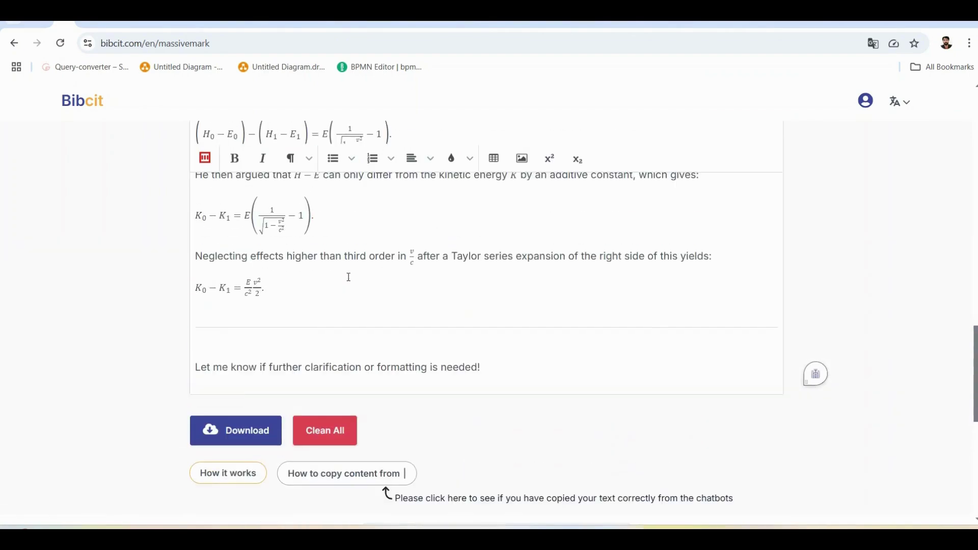
pyautogui.scroll(1, 348, 276)
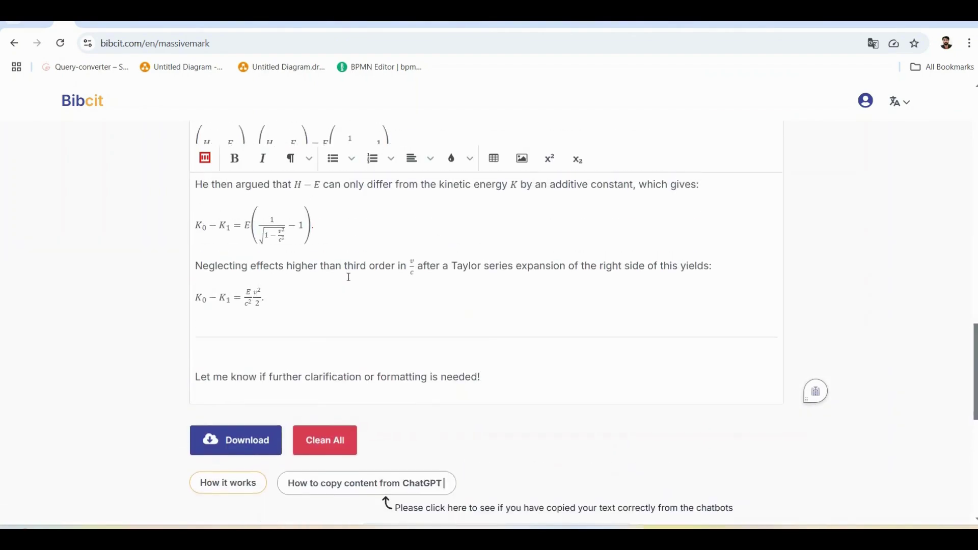
pyautogui.scroll(4, 348, 277)
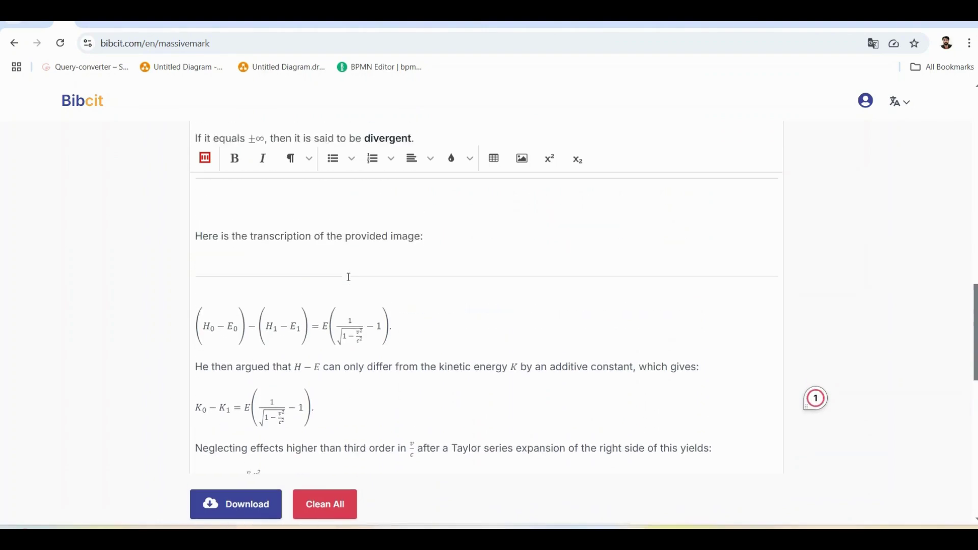
pyautogui.moveTo(434, 244); pyautogui.dragTo(193, 238)
pyautogui.press('BackSpace')
# - Delete the closing 'Let me know if further clarification or formatting is needed!' sentence
pyautogui.scroll(-5, 328, 288)
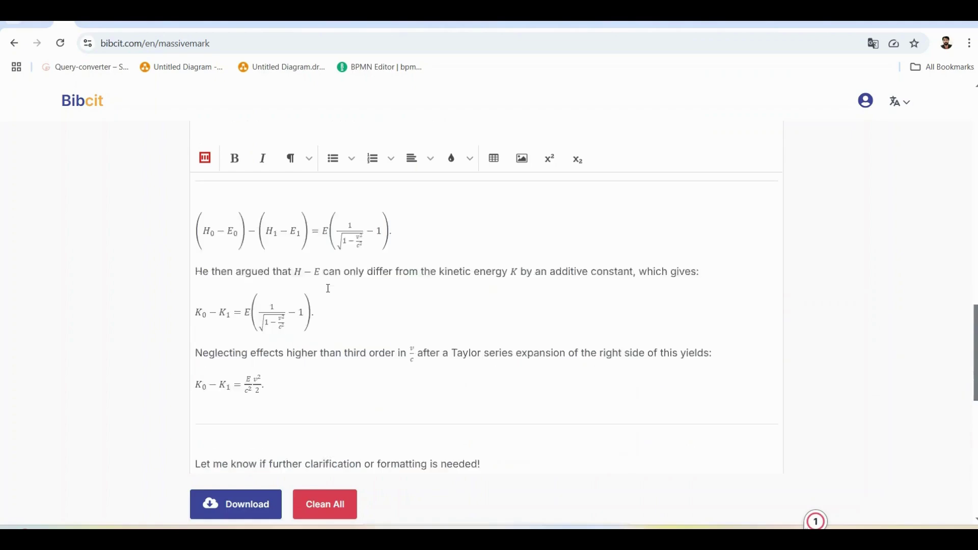
pyautogui.moveTo(494, 294); pyautogui.dragTo(188, 297)
pyautogui.press('BackSpace')
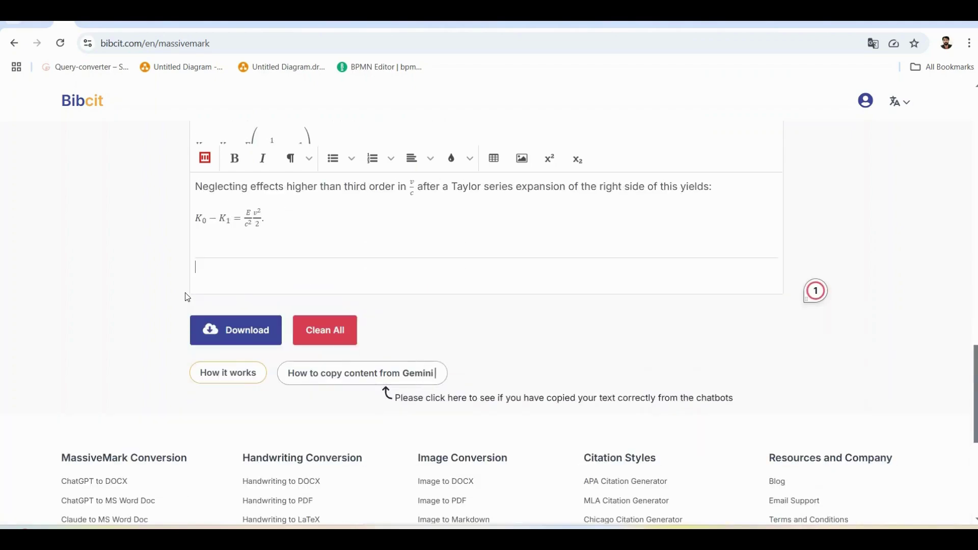
pyautogui.scroll(15, 356, 240)
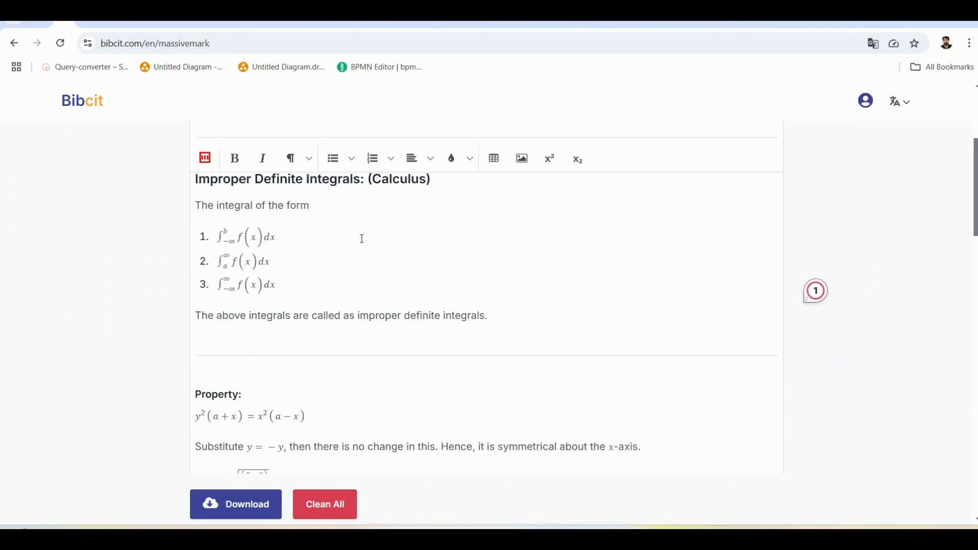
pyautogui.scroll(5, 360, 238)
pyautogui.scroll(-1, 361, 238)
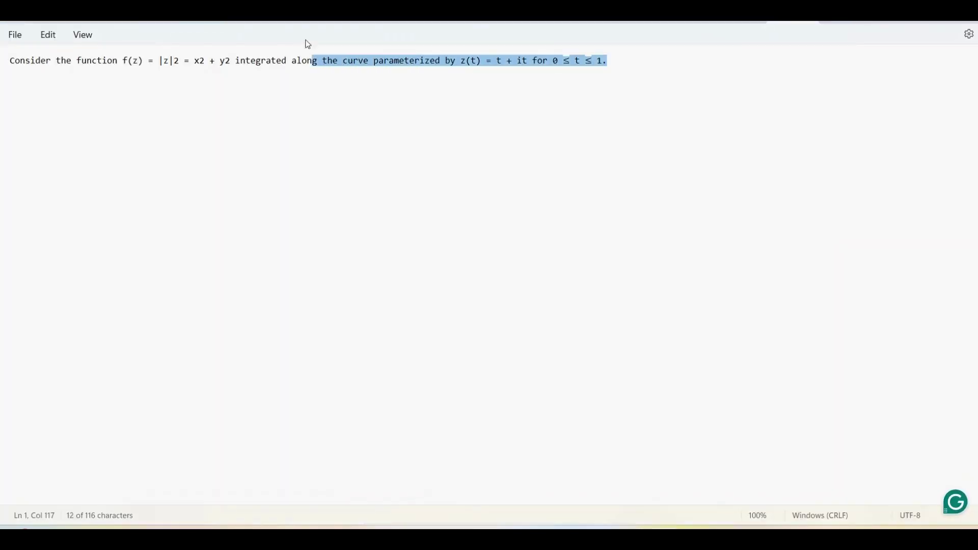
pyautogui.moveTo(305, 42); pyautogui.dragTo(161, 47)
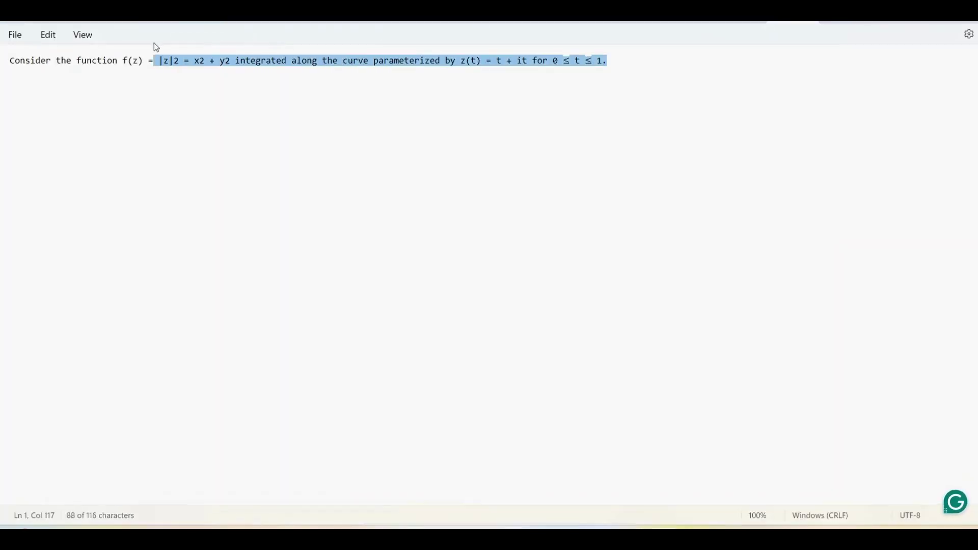
# - Select the whole 'Consider the function…' question in Notepad, then return to ChatGPT
pyautogui.moveTo(98, 52); pyautogui.dragTo(3, 59)
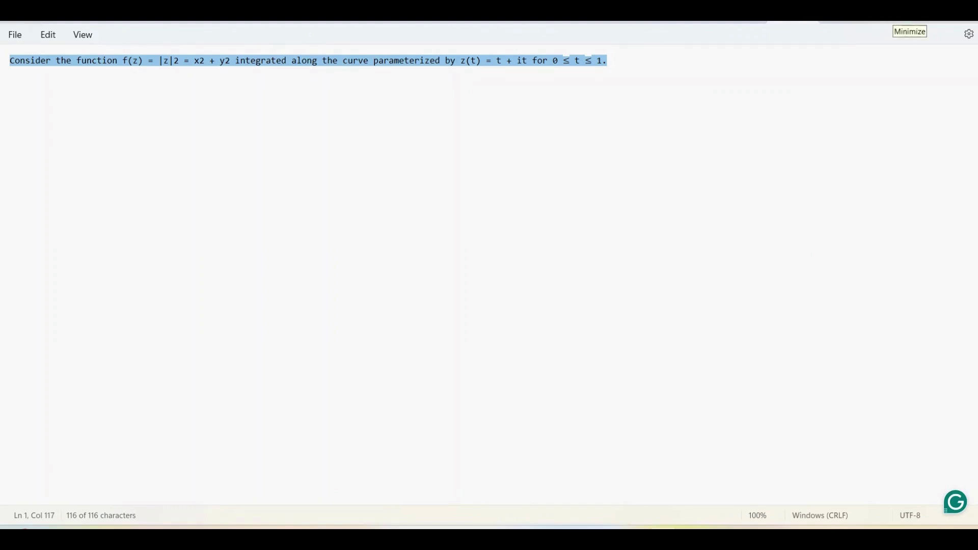
pyautogui.click(897, 22)
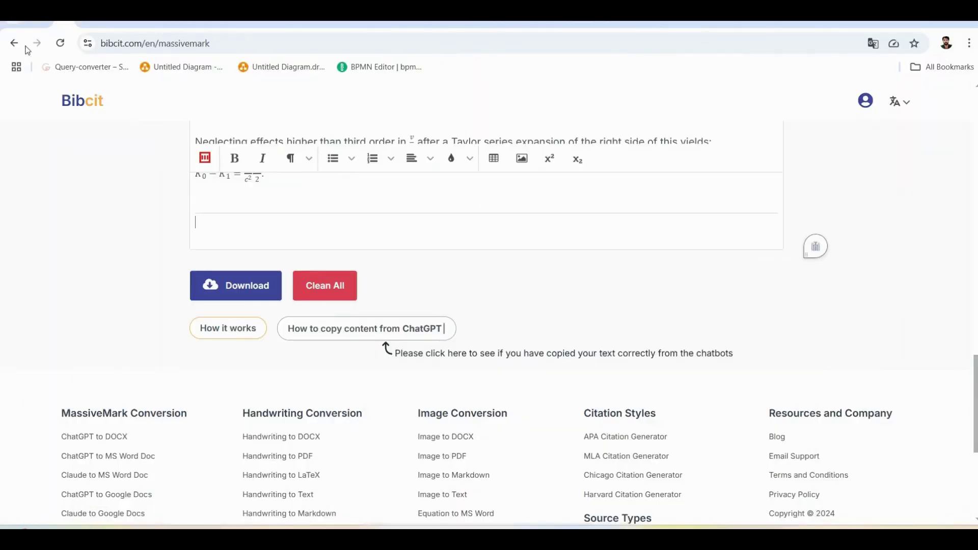
pyautogui.click(35, 24)
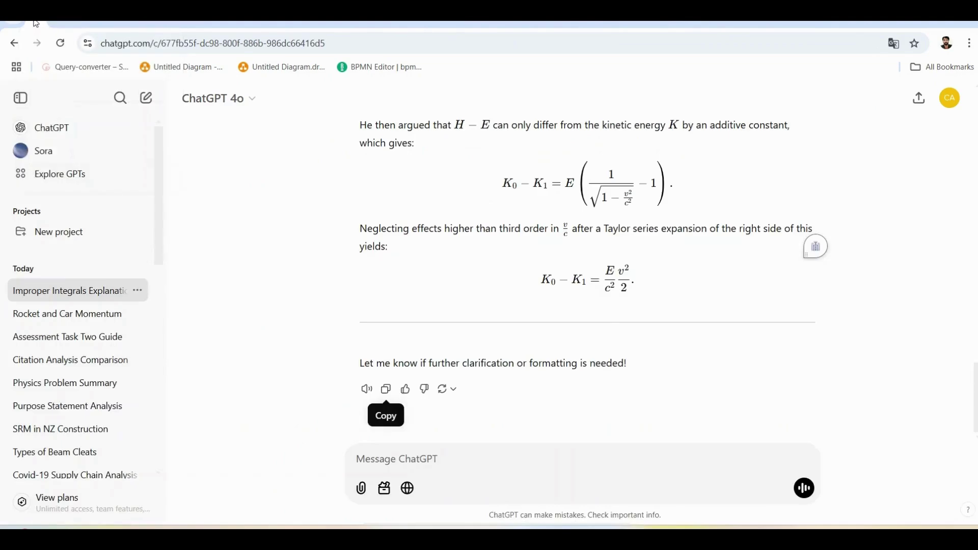
# - Ask ChatGPT the pasted |z|² integral along z(t) = t + it, getting 2/3(1 + i)
pyautogui.click(377, 455)
pyautogui.hotkey('ctrl', 'v')
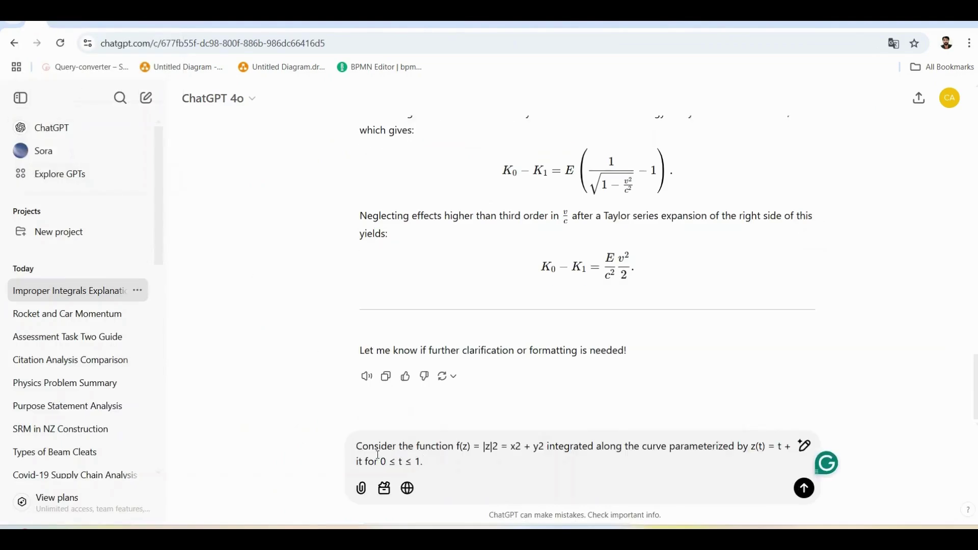
pyautogui.press('Return')
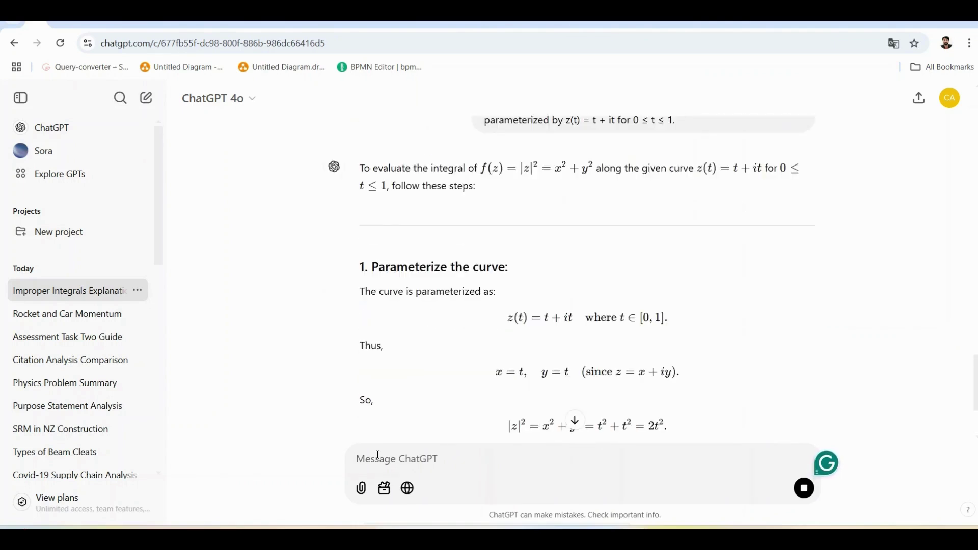
pyautogui.scroll(-5, 481, 290)
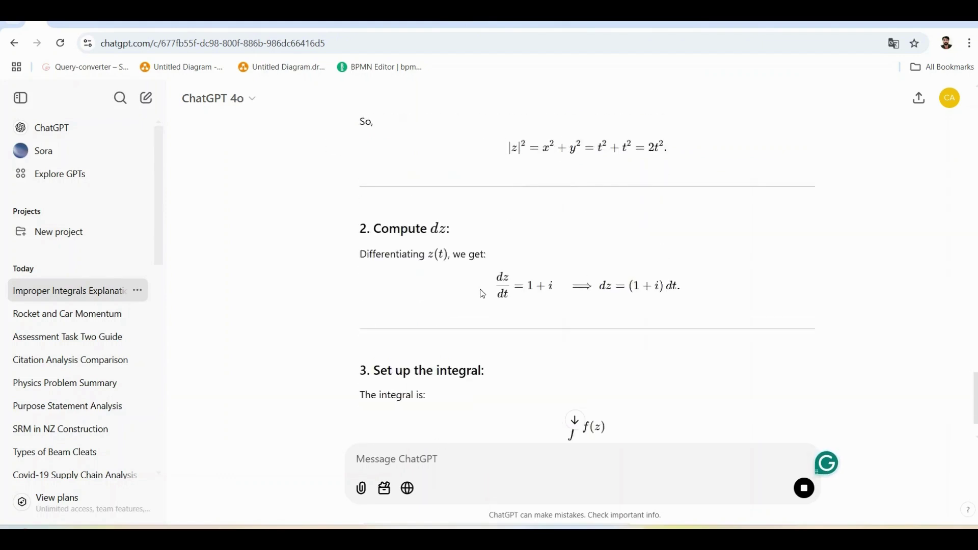
pyautogui.scroll(-1, 482, 294)
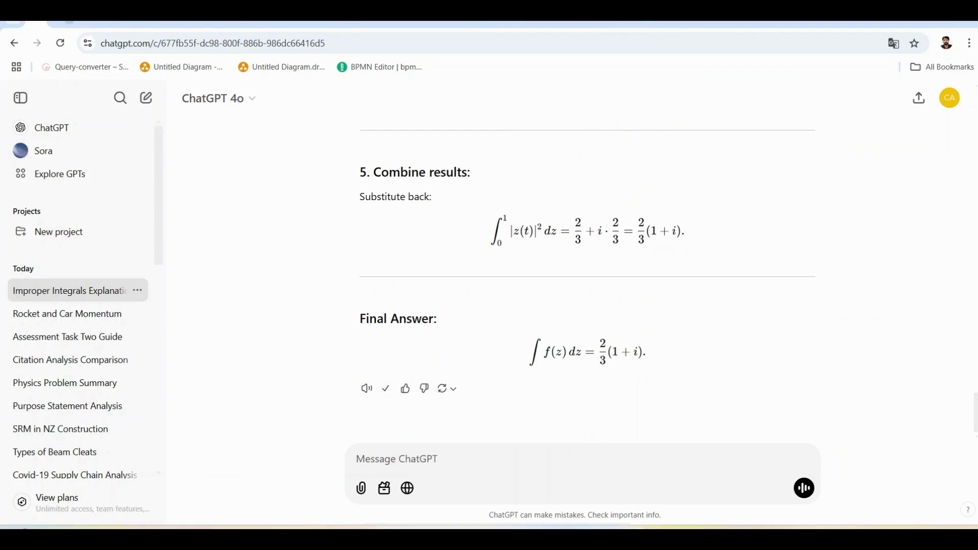
pyautogui.click(102, 23)
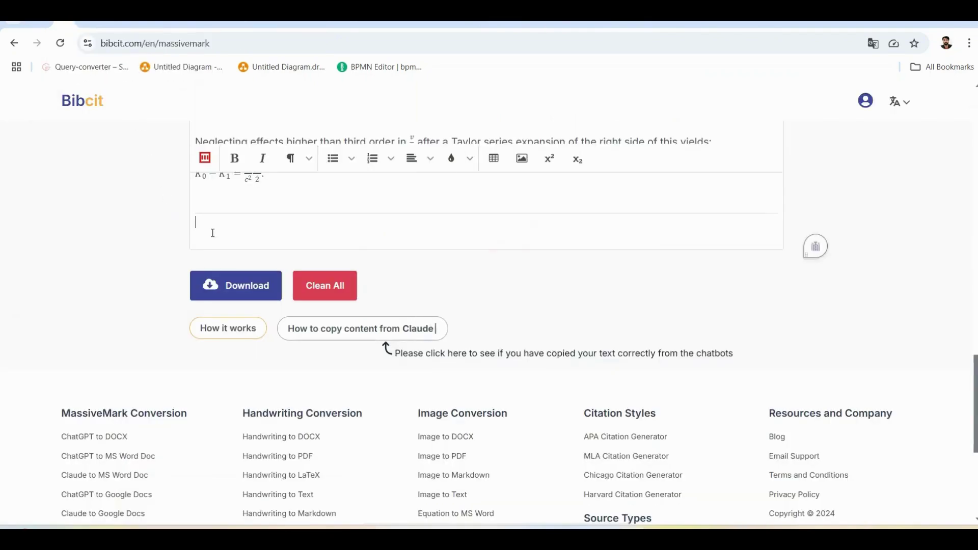
# - Download the editor content with the f(z) integral solution as Here_is_the (4).docx and open it
pyautogui.scroll(-3, 212, 233)
pyautogui.scroll(12, 374, 235)
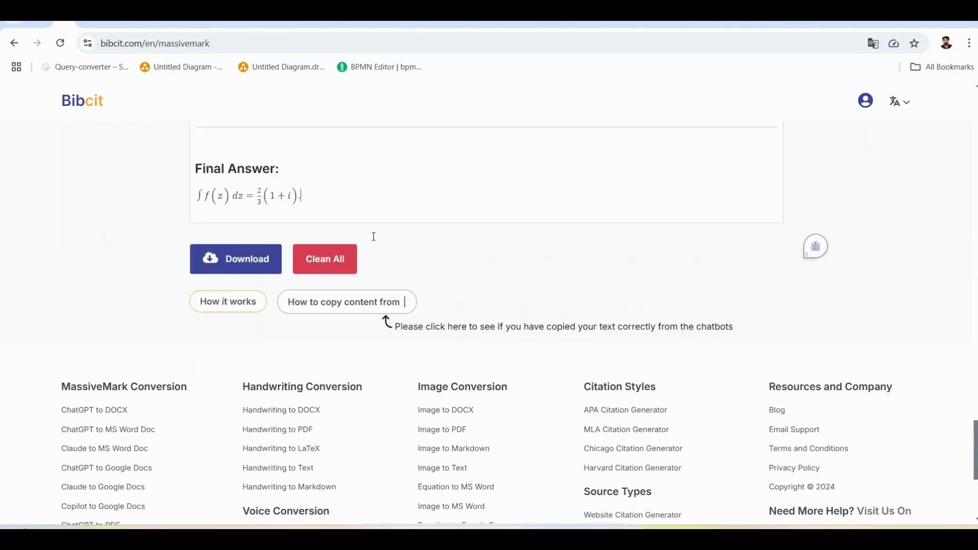
pyautogui.scroll(15, 374, 236)
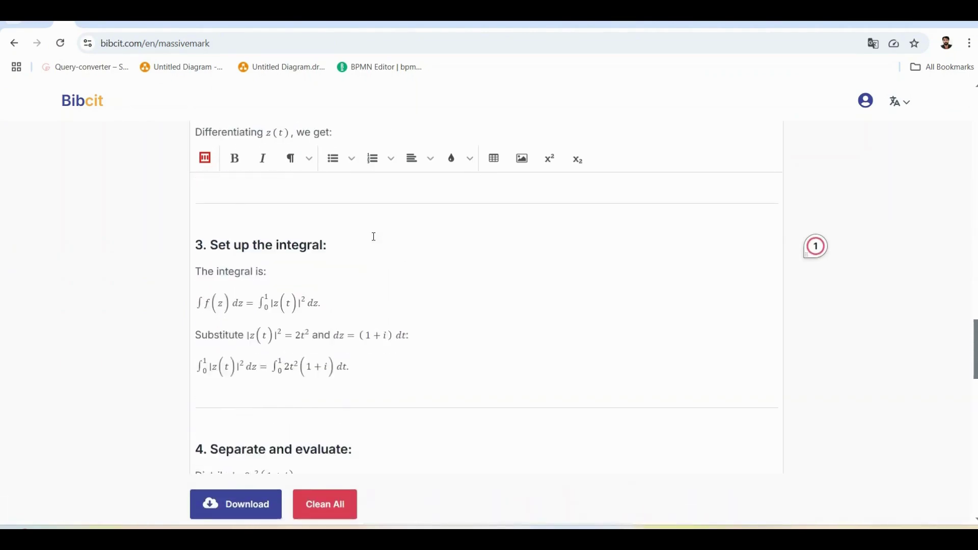
pyautogui.scroll(15, 374, 236)
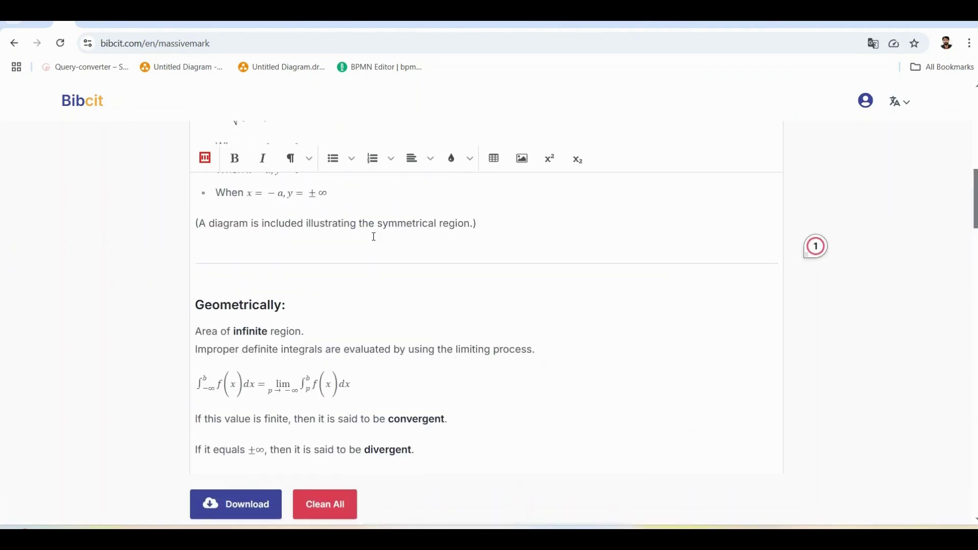
pyautogui.scroll(-20, 374, 239)
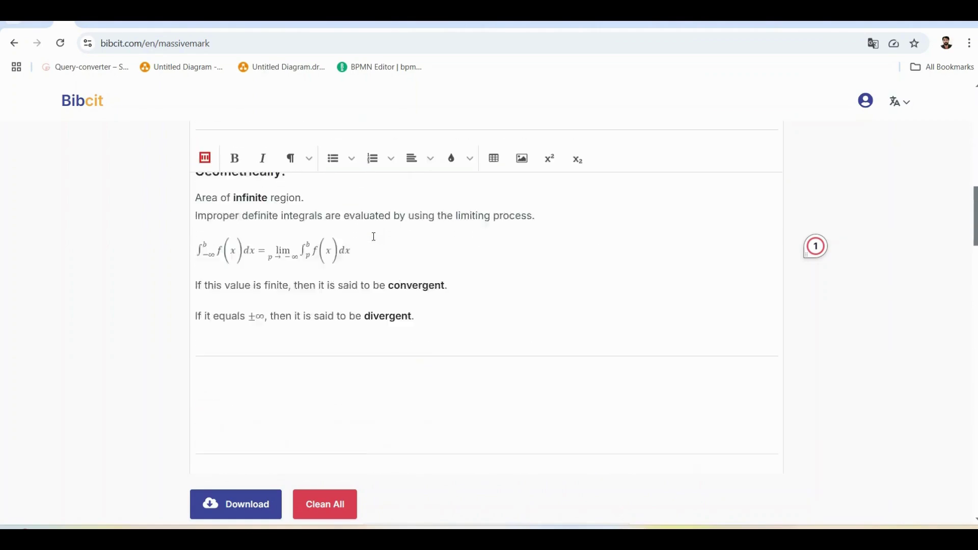
pyautogui.scroll(-3, 374, 236)
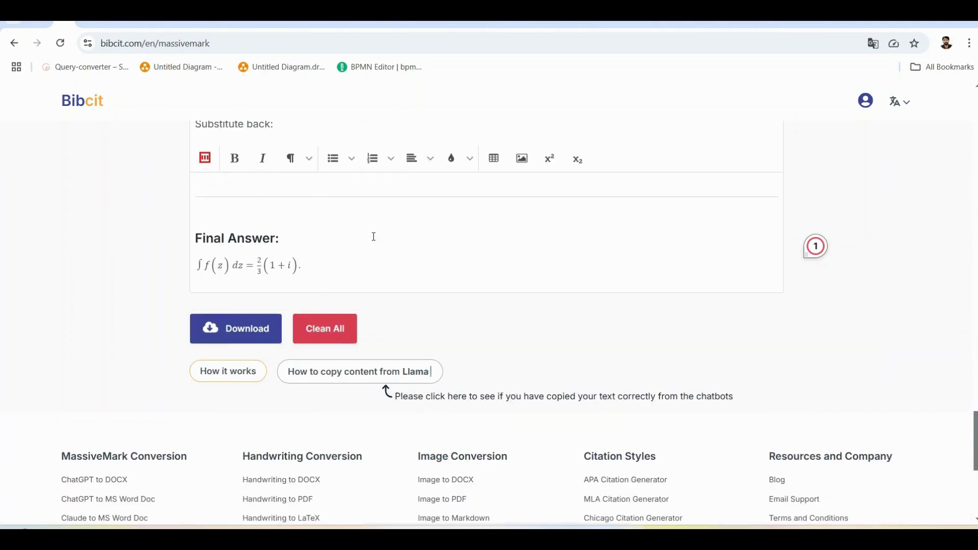
pyautogui.click(226, 338)
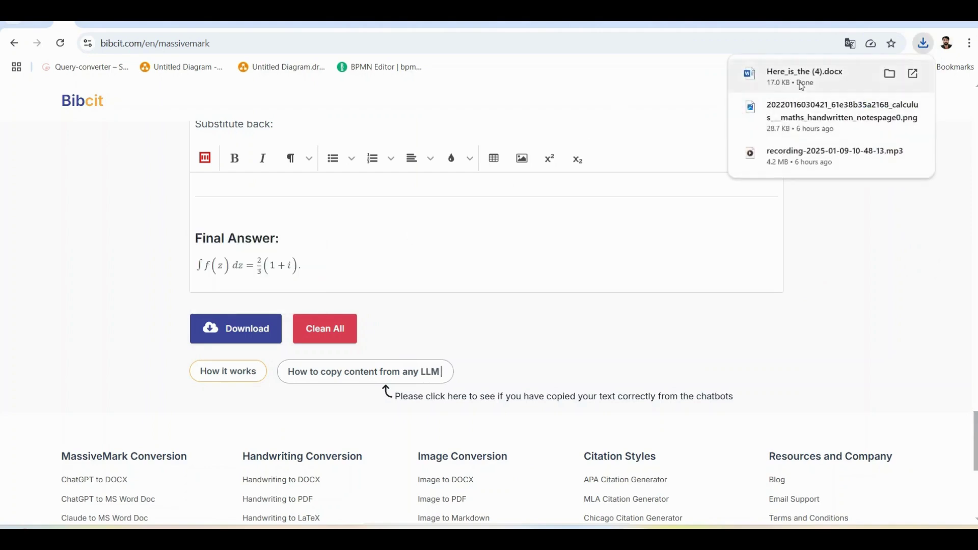
pyautogui.click(805, 81)
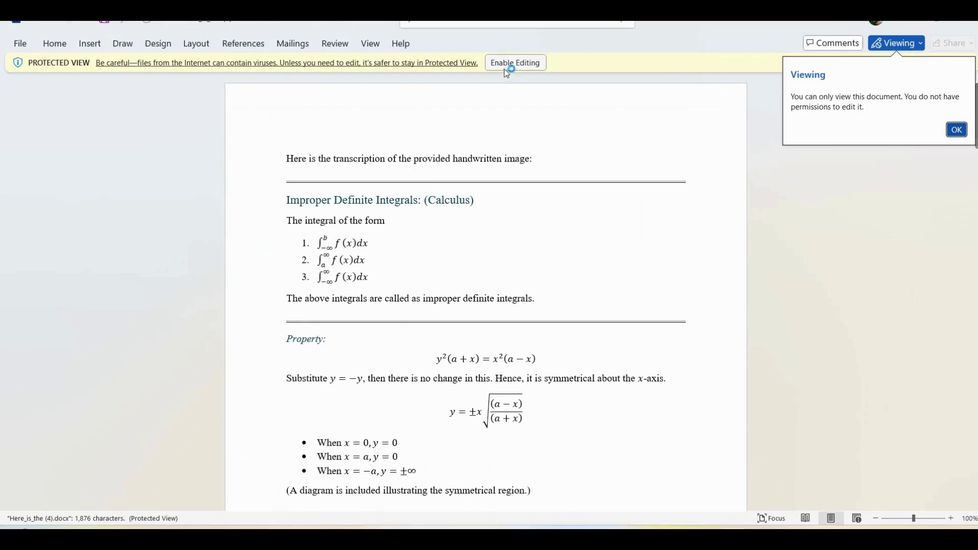
# - Enable editing on Here_is_the (4).docx and review it down to the Final Answer 2/3(1+i)
pyautogui.click(510, 64)
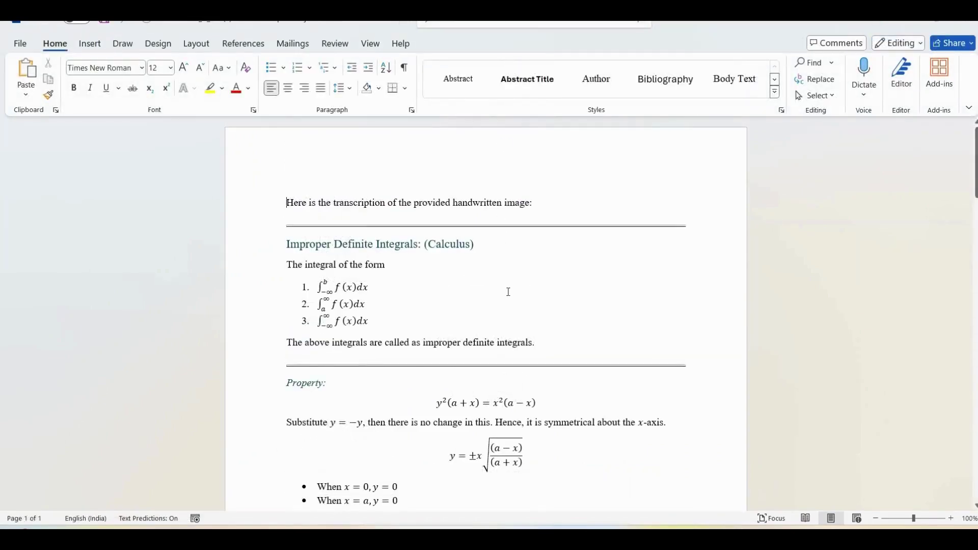
pyautogui.scroll(-3, 508, 292)
pyautogui.scroll(-10, 508, 291)
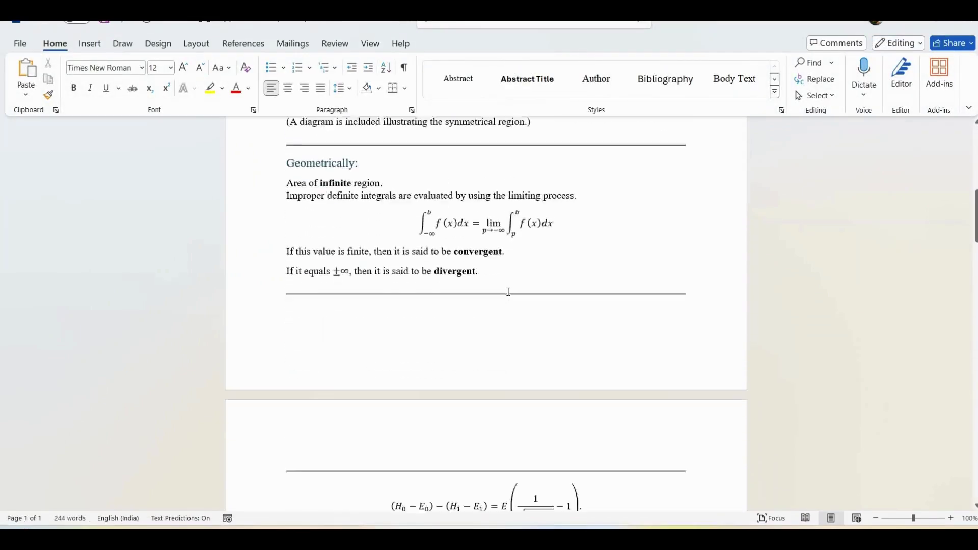
pyautogui.scroll(-8, 508, 292)
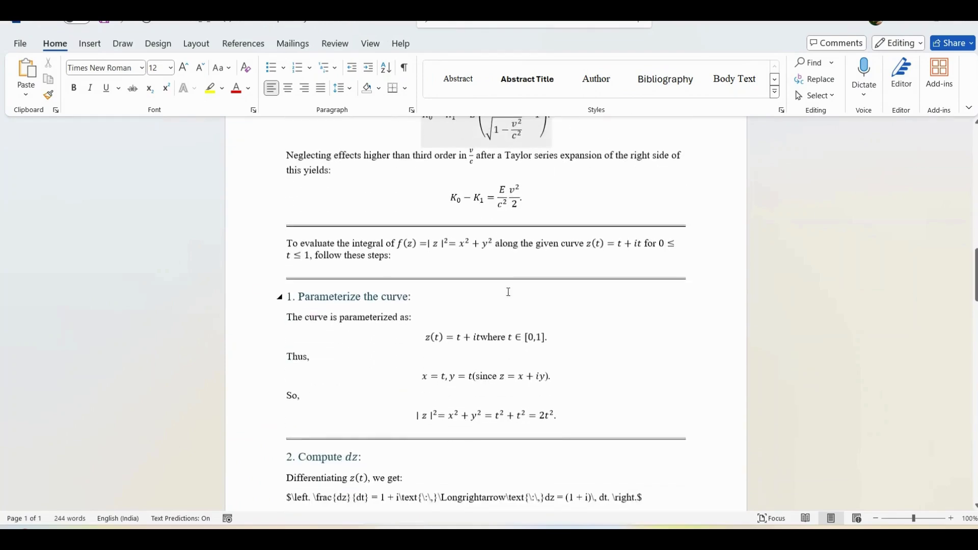
pyautogui.scroll(-8, 508, 292)
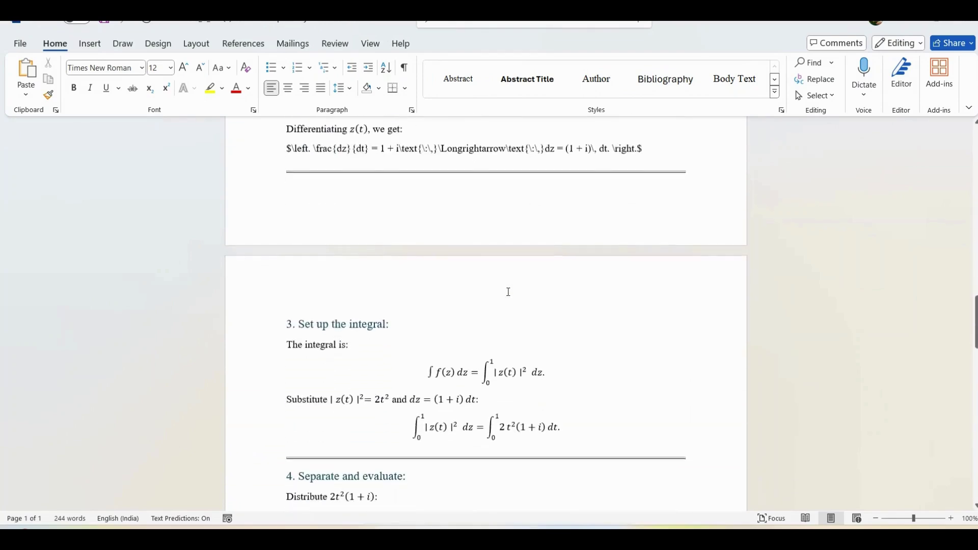
pyautogui.scroll(-6, 508, 292)
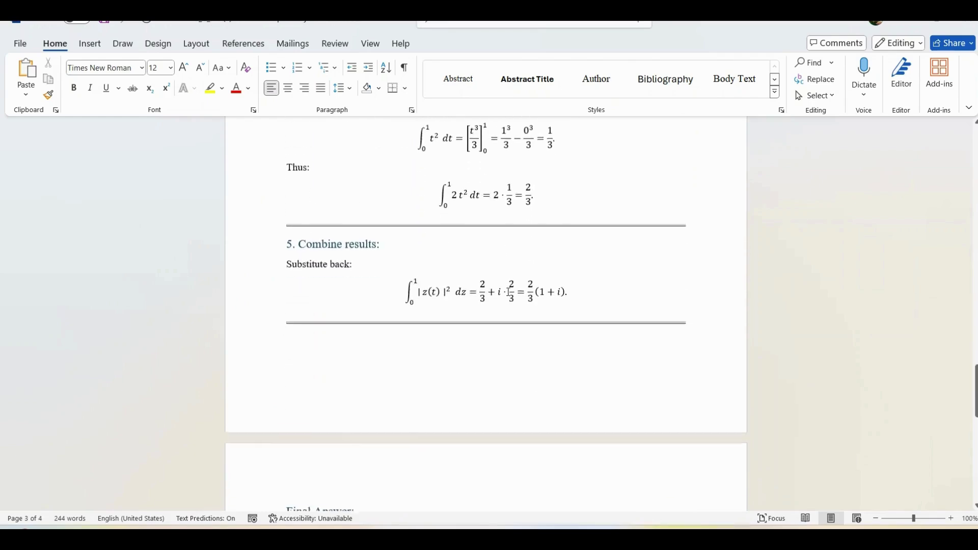
pyautogui.scroll(-3, 508, 291)
pyautogui.scroll(-2, 508, 291)
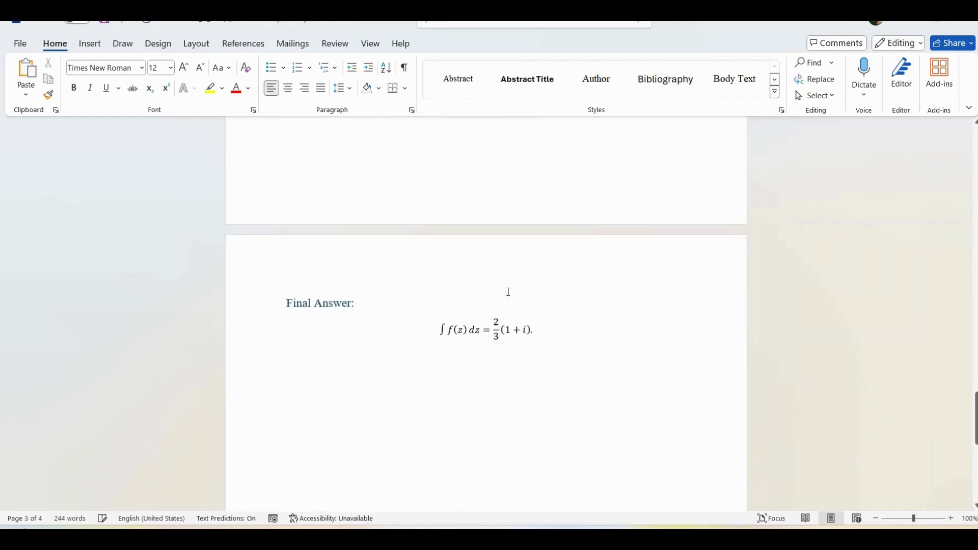